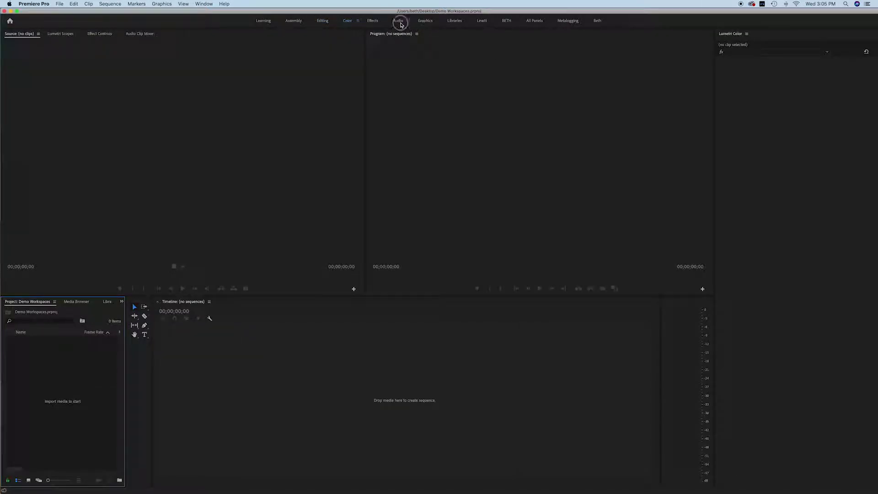
# - Switch from the Color to the Audio workspace and show the Window > Workspaces submenu
pyautogui.click(399, 22)
pyautogui.click(204, 3)
pyautogui.moveTo(204, 12)
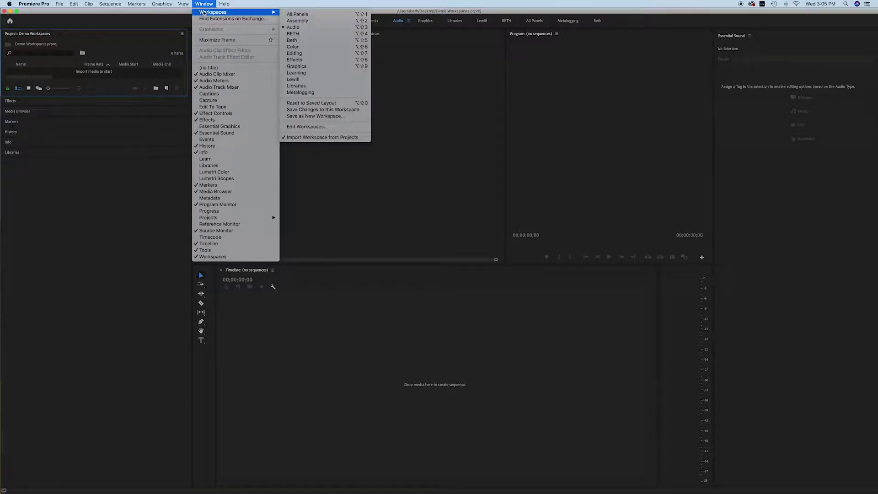
pyautogui.press('Escape')
pyautogui.press('Escape')
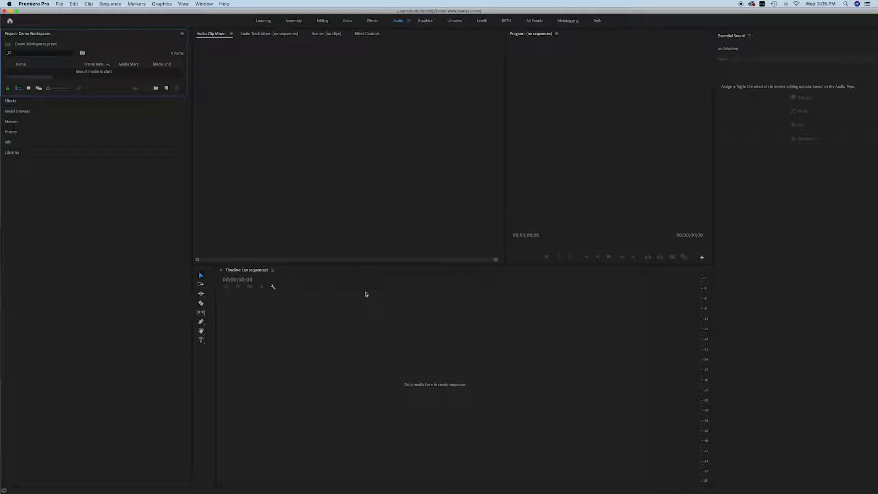
pyautogui.click(201, 3)
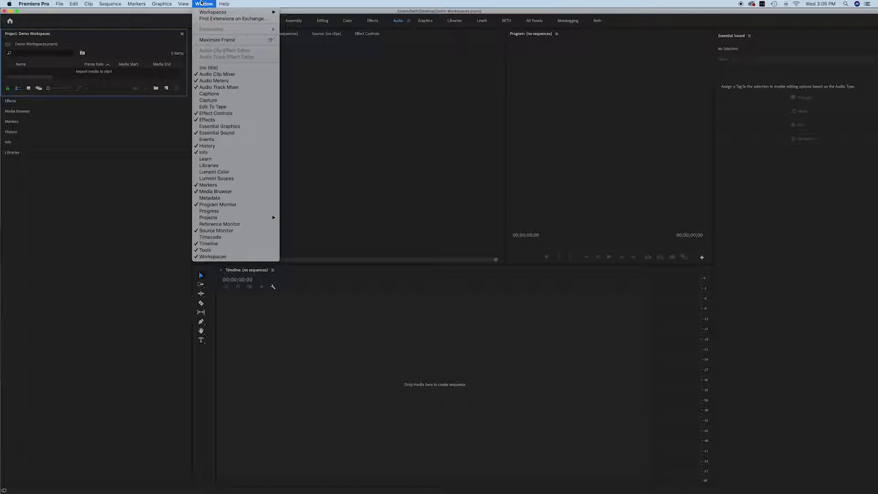
pyautogui.moveTo(204, 15)
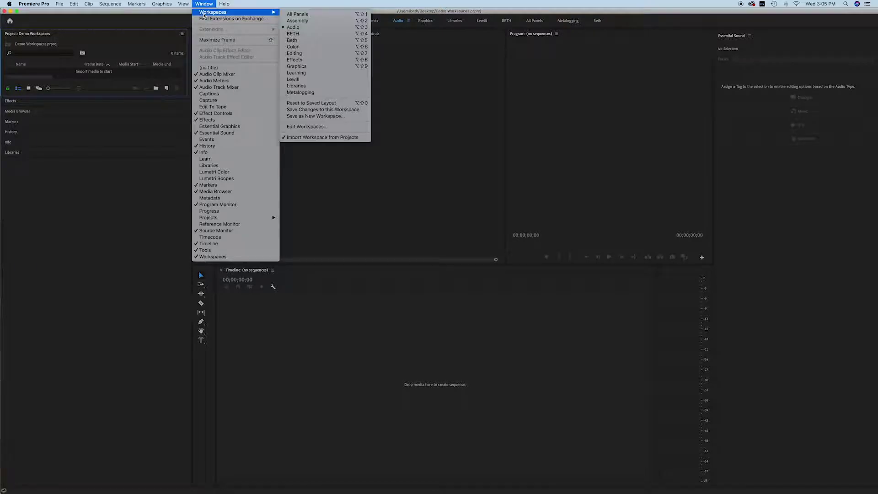
# - Switch to the BETH workspace and import BH3I0123.MOV from the shoot's footage folder
pyautogui.click(308, 36)
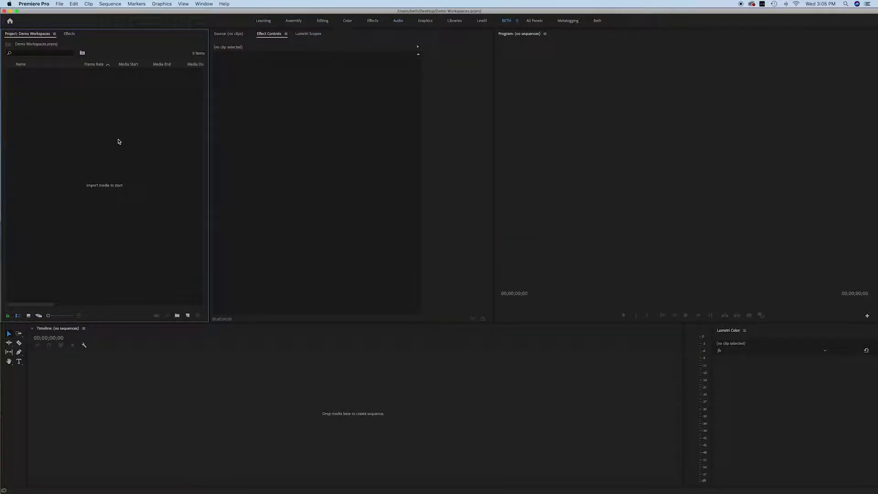
pyautogui.rightClick(97, 136)
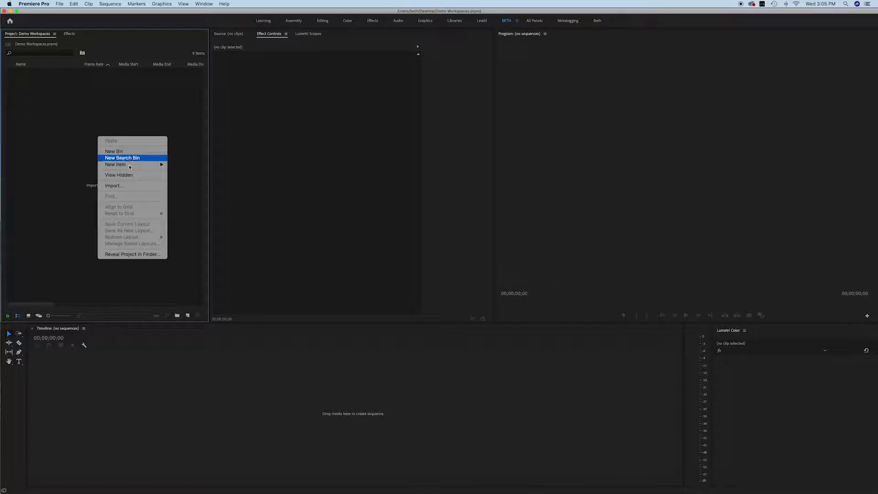
pyautogui.moveTo(126, 166)
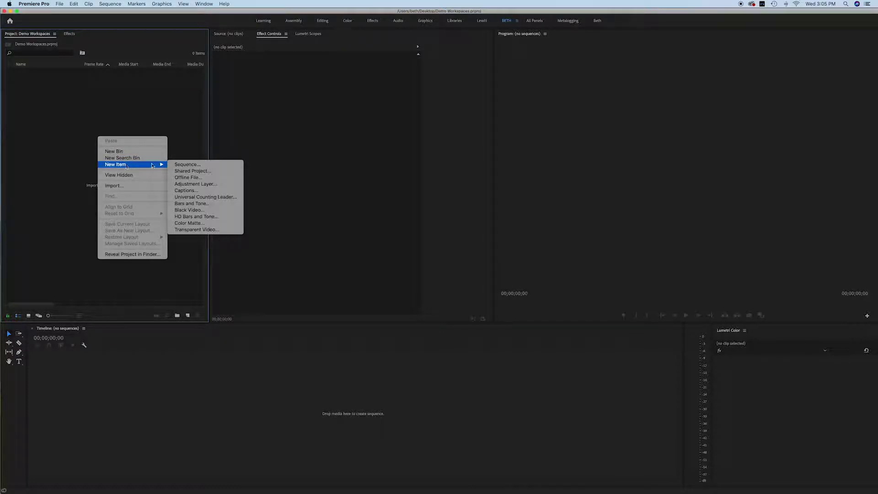
pyautogui.click(165, 186)
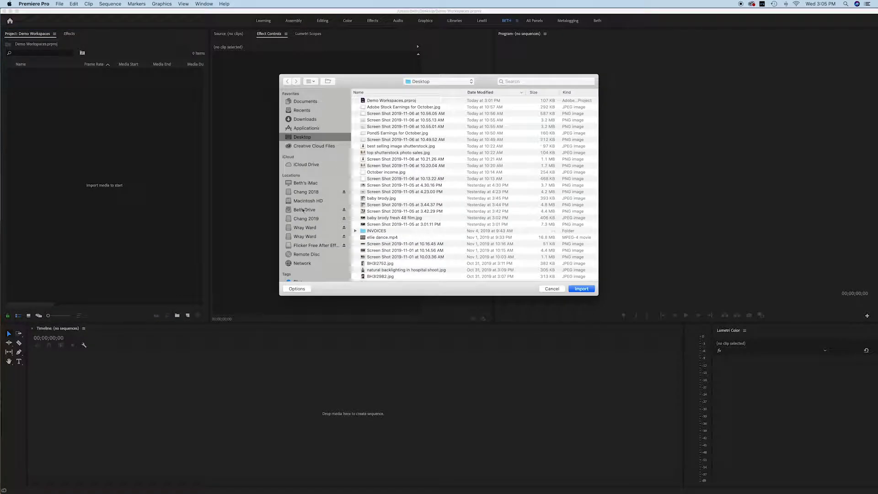
pyautogui.click(305, 219)
pyautogui.doubleClick(380, 104)
pyautogui.click(380, 127)
pyautogui.doubleClick(380, 127)
pyautogui.doubleClick(433, 119)
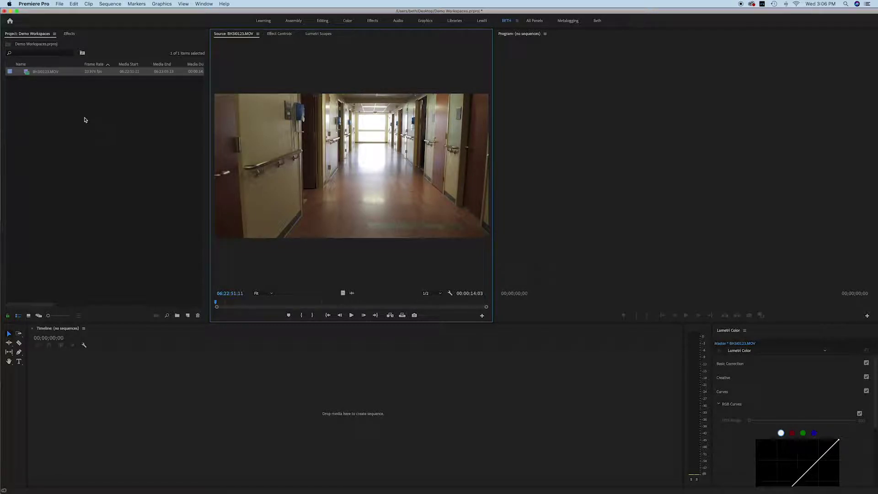
# - Mark BH3I0123.MOV in the Source monitor from In 06:22:56:09 to Out 06:22:58:12
pyautogui.click(81, 118)
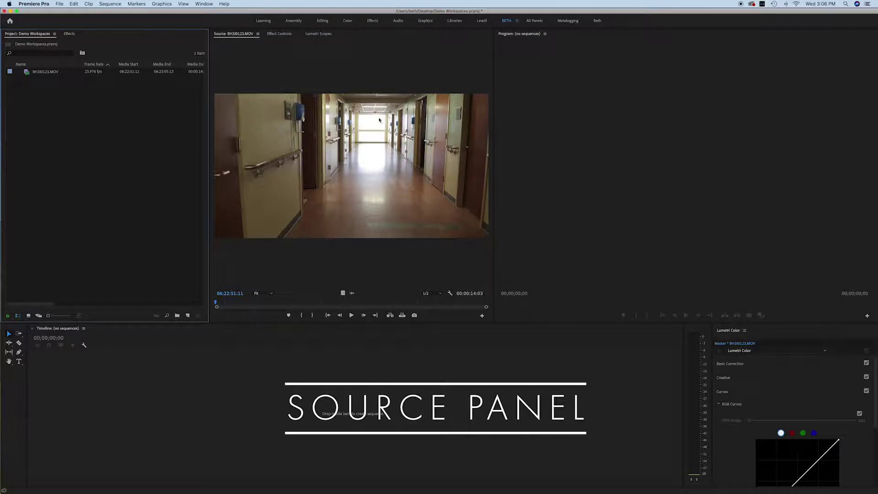
pyautogui.click(320, 228)
pyautogui.press('space')
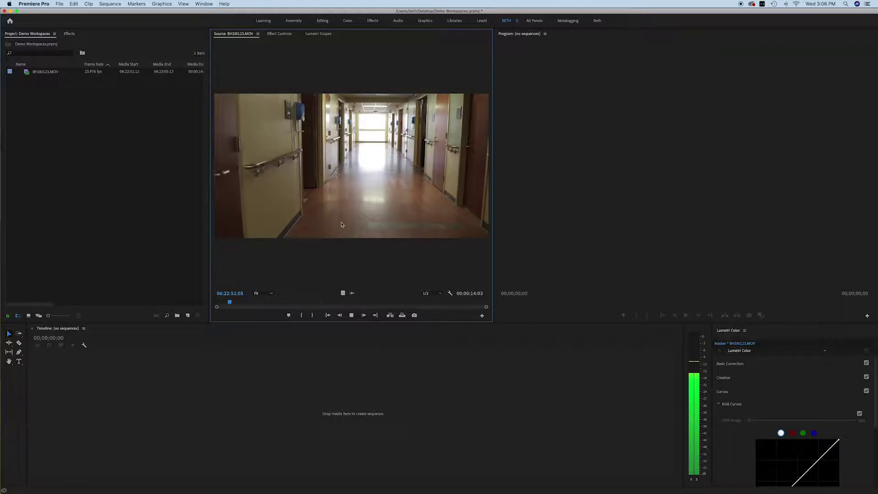
pyautogui.press('XF86AudioRaiseVolume')
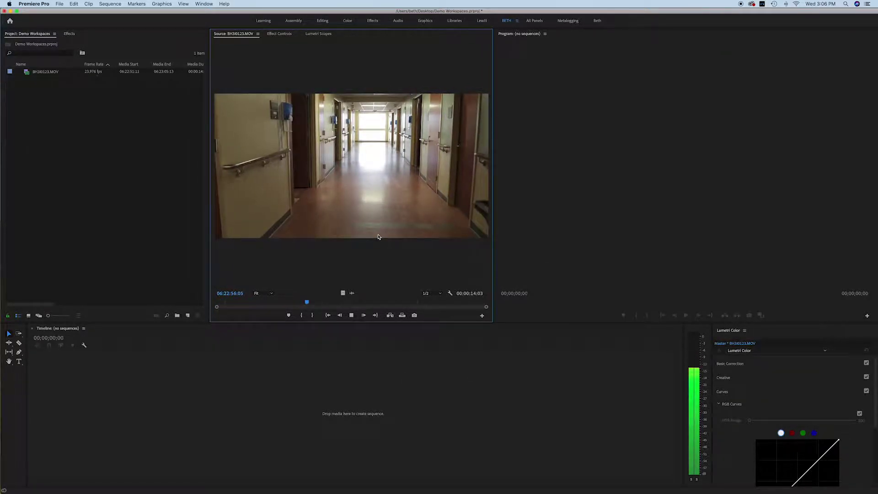
pyautogui.press('space')
pyautogui.press('i')
pyautogui.press('space')
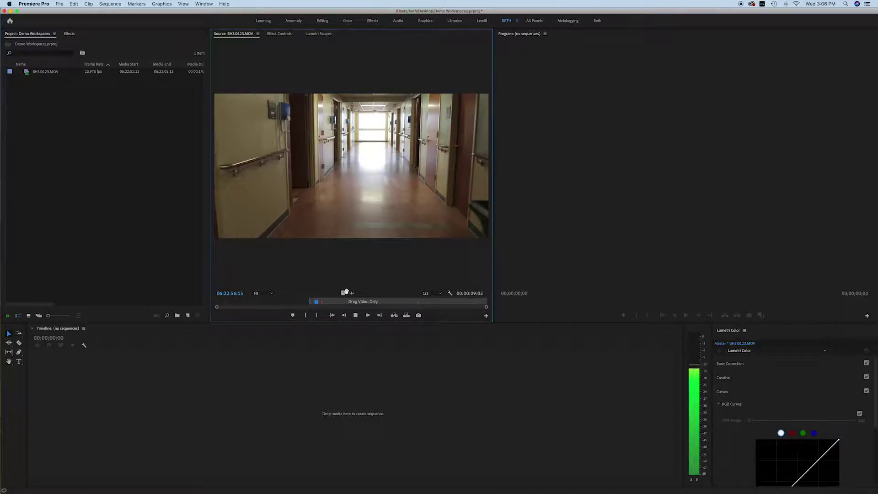
pyautogui.press('space')
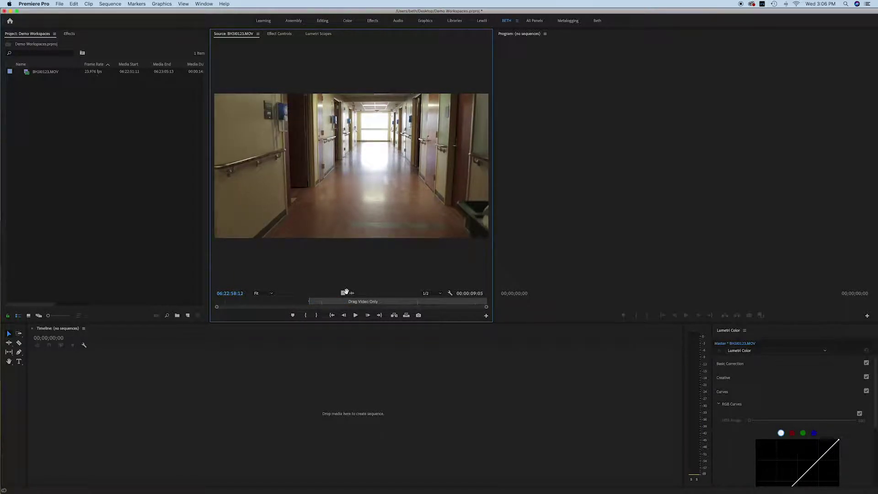
pyautogui.press('o')
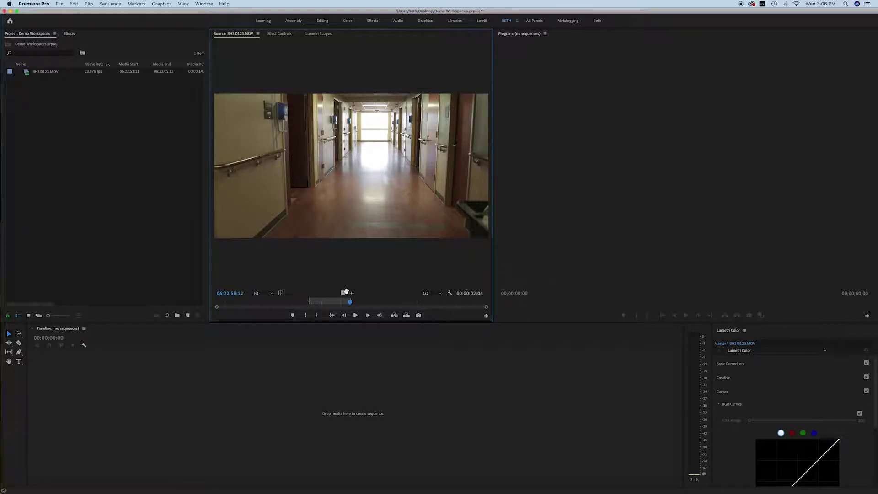
# - Drag the marked video only into the empty Timeline, creating sequence BH3I0123 on V1
pyautogui.moveTo(346, 291); pyautogui.dragTo(181, 383)
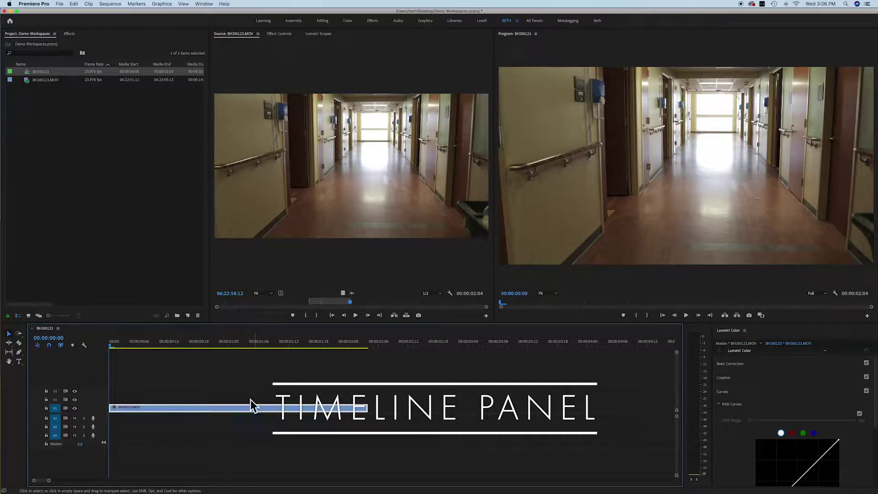
pyautogui.click(171, 393)
pyautogui.click(160, 409)
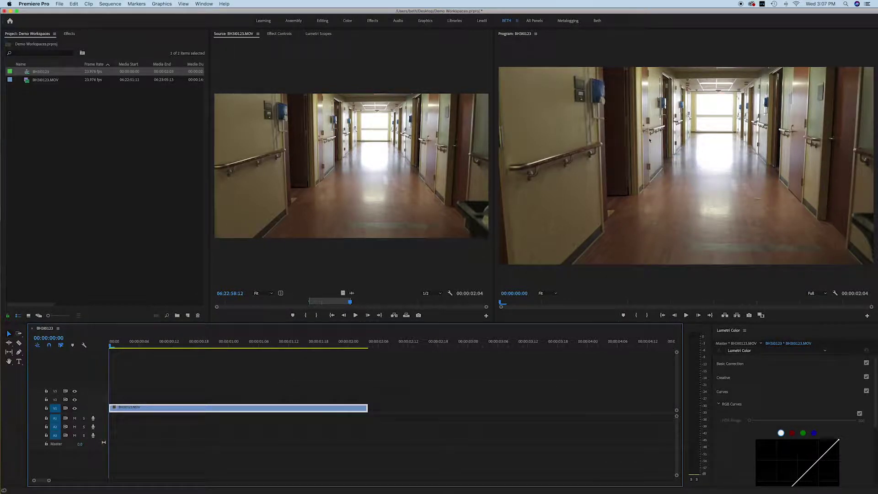
# - Play the sequence in the Program monitor, stopping at 00:00:01:18
pyautogui.click(663, 175)
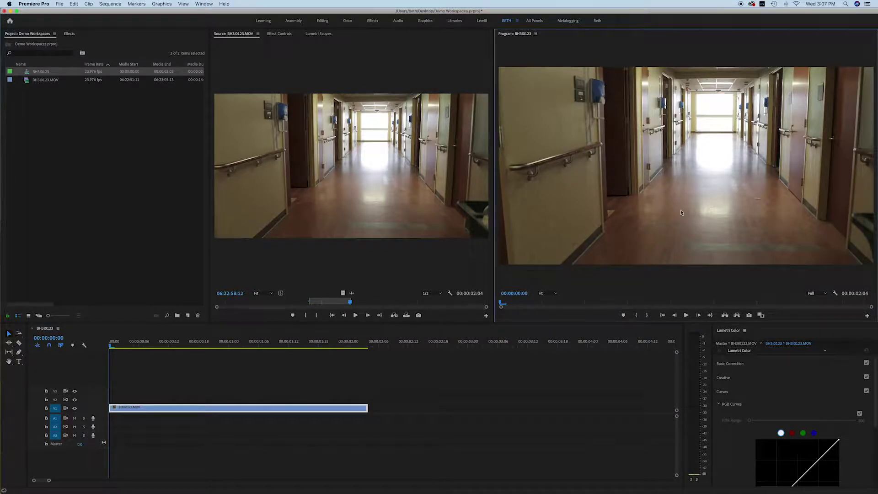
pyautogui.press('space')
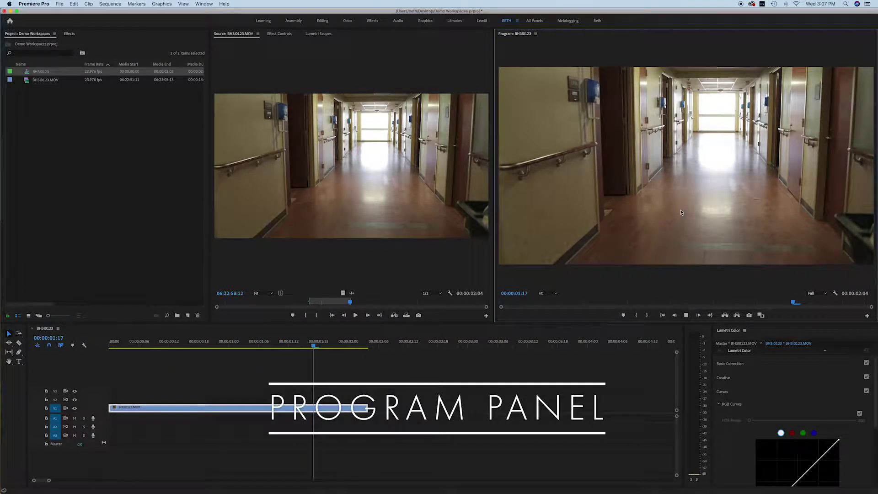
pyautogui.press('space')
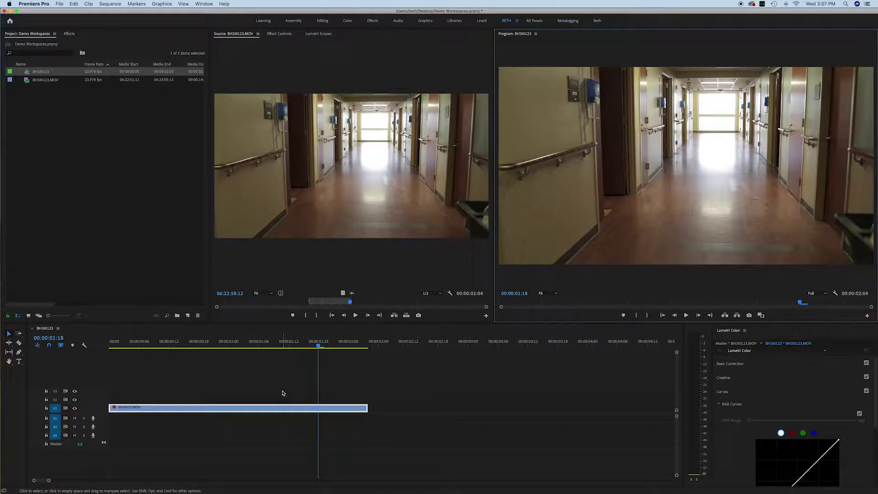
# - Create a bin named footage and move BH3I0123.MOV into it
pyautogui.click(56, 109)
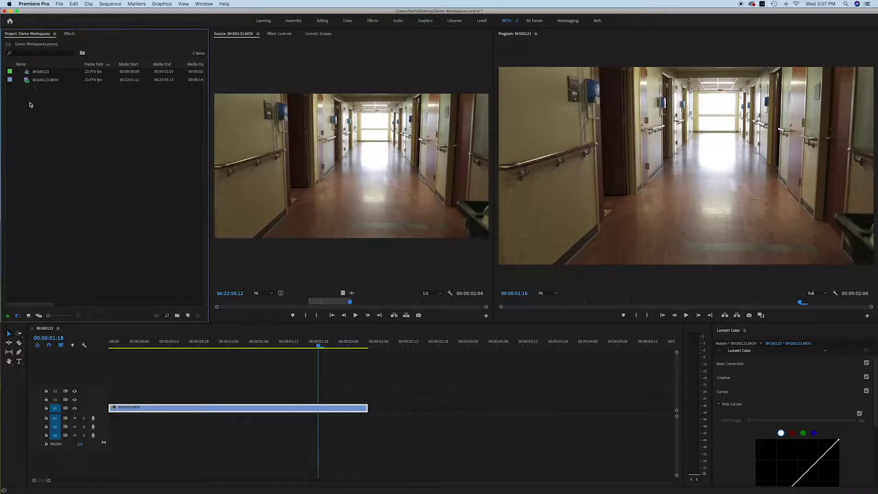
pyautogui.click(40, 82)
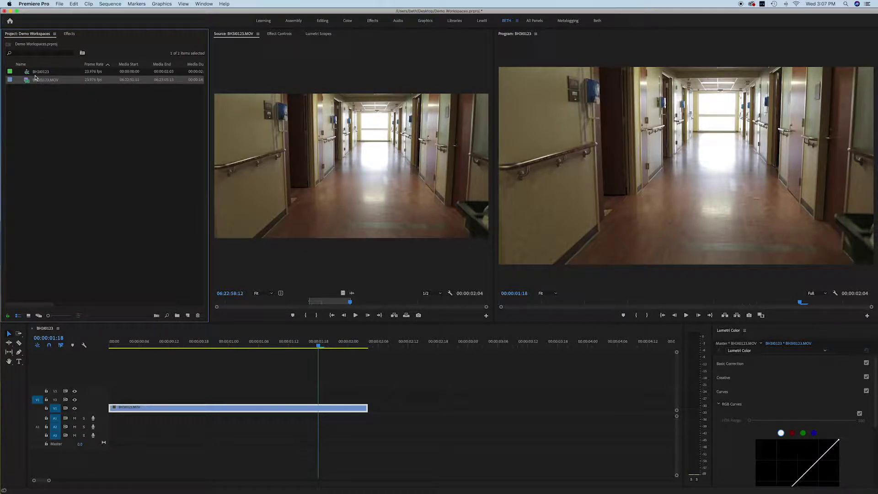
pyautogui.rightClick(52, 97)
pyautogui.click(64, 113)
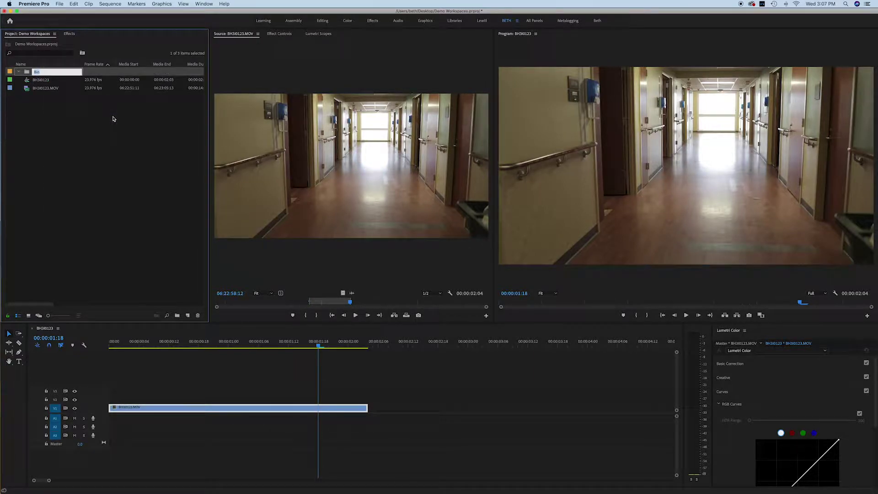
pyautogui.write('footage')
pyautogui.press('Return')
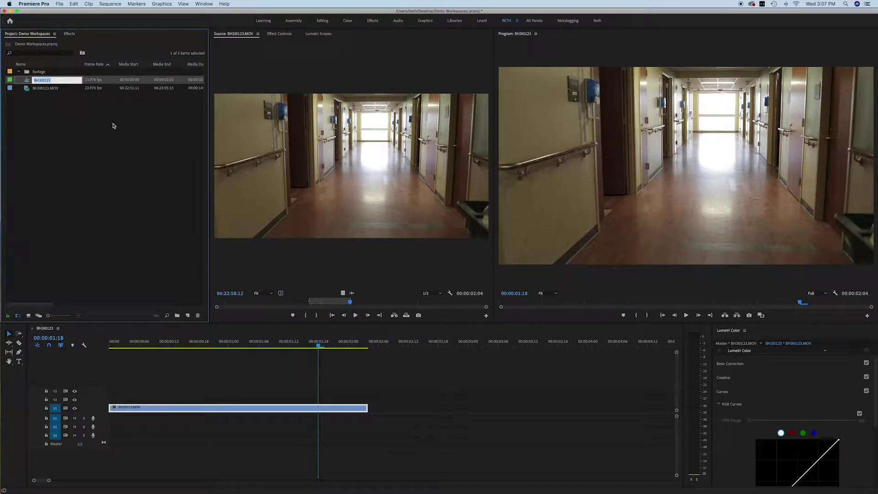
pyautogui.moveTo(31, 89); pyautogui.dragTo(27, 79)
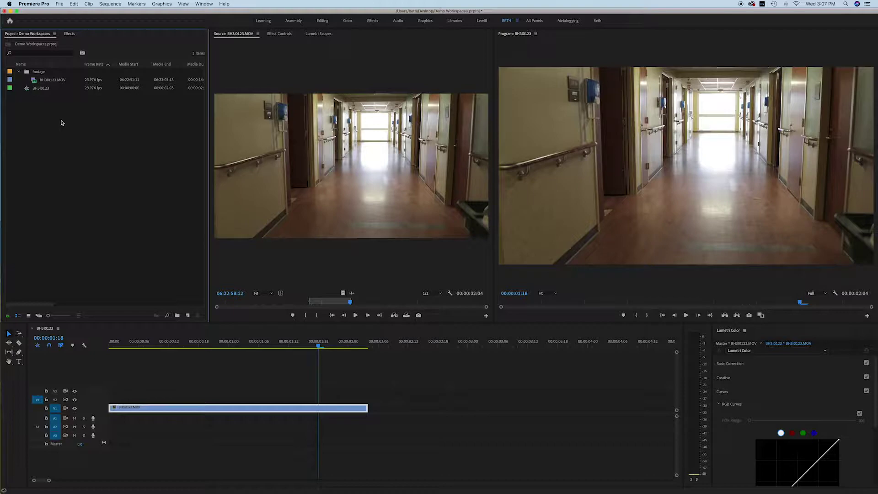
# - Rename the BH3I0123 sequence to MASTER EDIT
pyautogui.rightClick(62, 122)
pyautogui.click(33, 84)
pyautogui.click(80, 90)
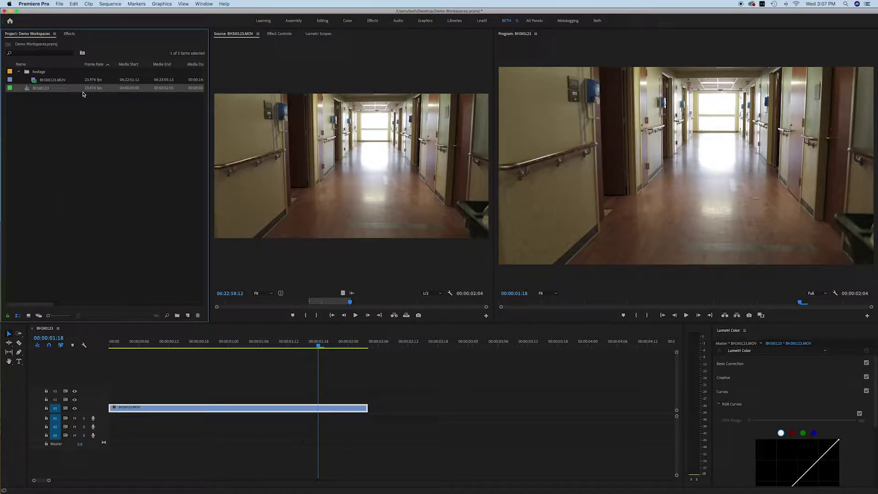
pyautogui.click(83, 91)
pyautogui.write('AM')
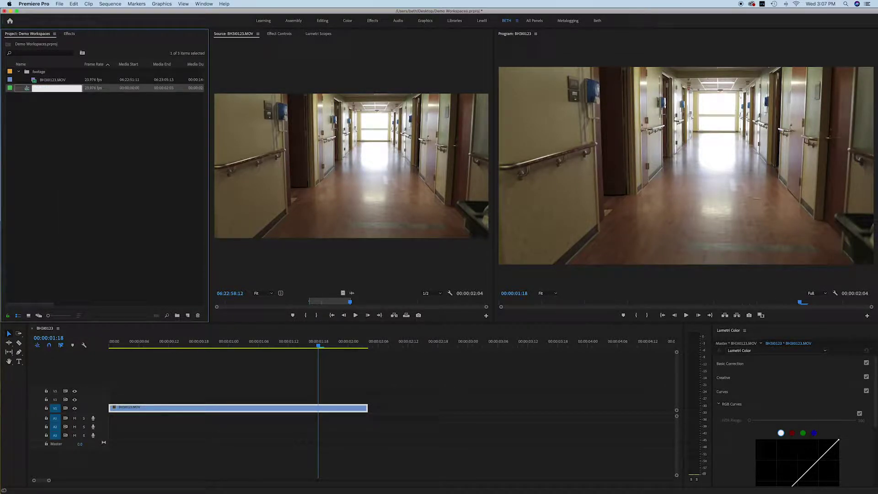
pyautogui.write('MASTER EDIT')
pyautogui.press('Return')
pyautogui.click(18, 71)
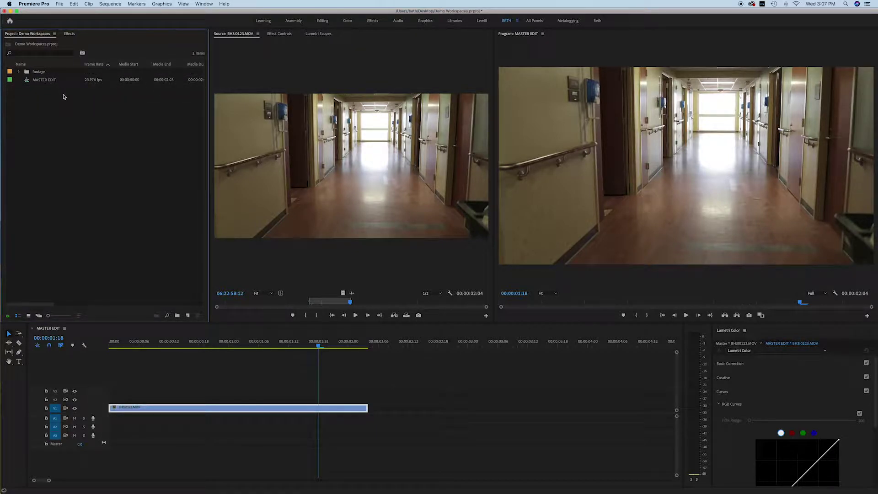
# - Create a sequences bin, move MASTER EDIT into it, and expand the footage bin
pyautogui.rightClick(53, 105)
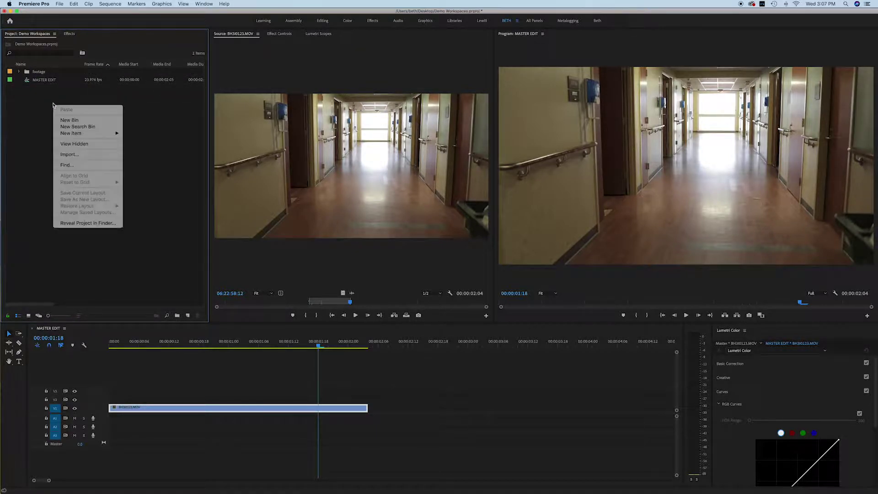
pyautogui.click(69, 120)
pyautogui.write('se')
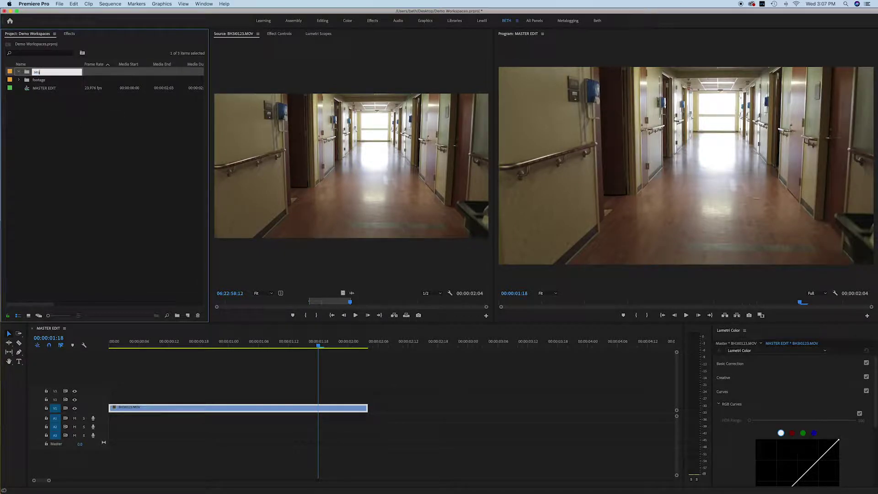
pyautogui.write('quences')
pyautogui.press('Return')
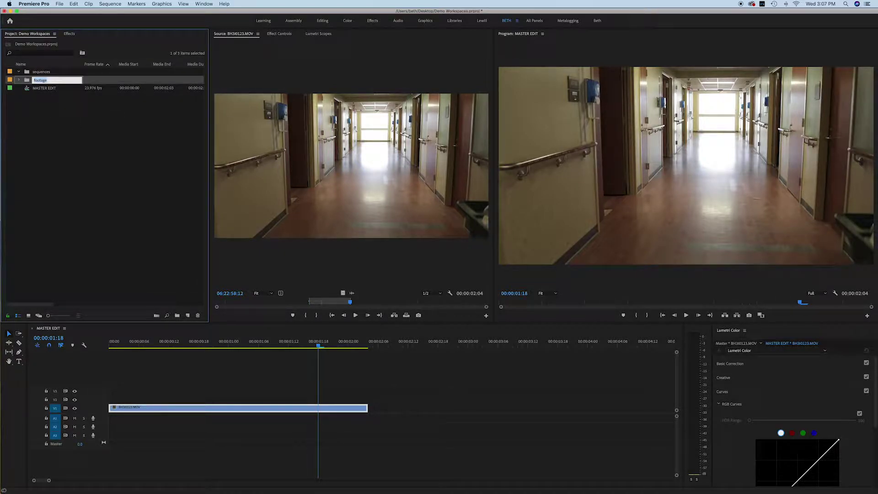
pyautogui.click(61, 131)
pyautogui.moveTo(29, 90); pyautogui.dragTo(27, 73)
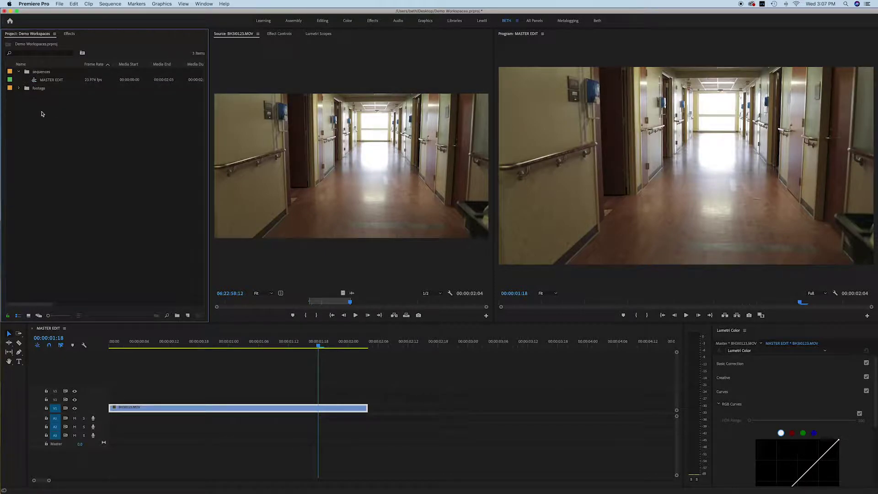
pyautogui.click(18, 88)
# - Switch the left panel group to Effects, listing Presets, Lumetri Presets, effects and transitions folders
pyautogui.click(54, 34)
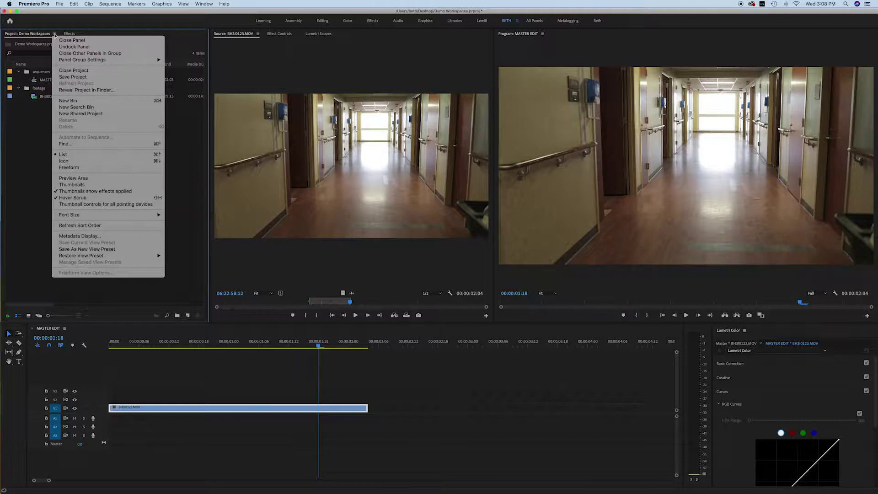
pyautogui.click(34, 139)
pyautogui.click(68, 34)
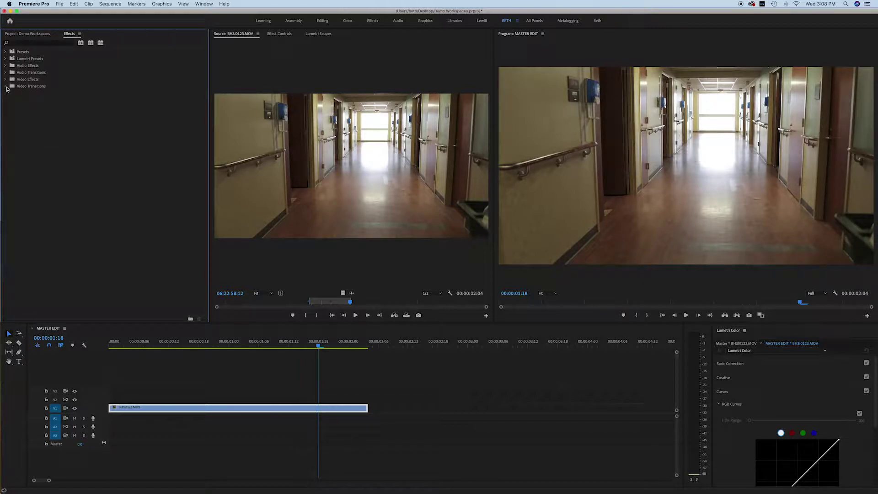
# - Browse Audio Transitions > Crossfade and Video Effects > Transition, then return to the Project panel
pyautogui.click(6, 73)
pyautogui.click(8, 80)
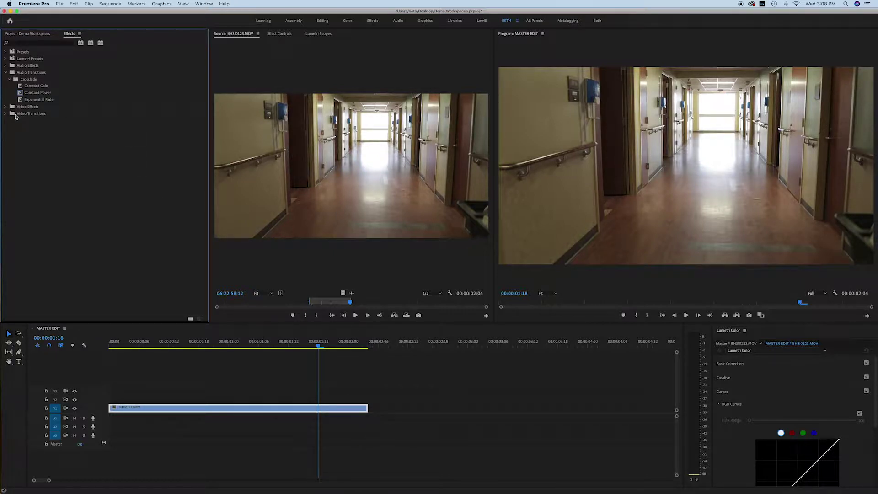
pyautogui.click(5, 107)
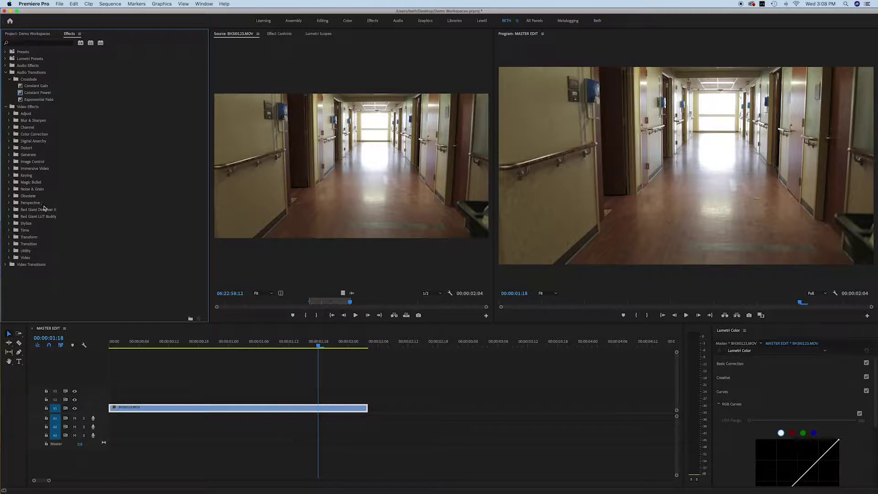
pyautogui.click(11, 244)
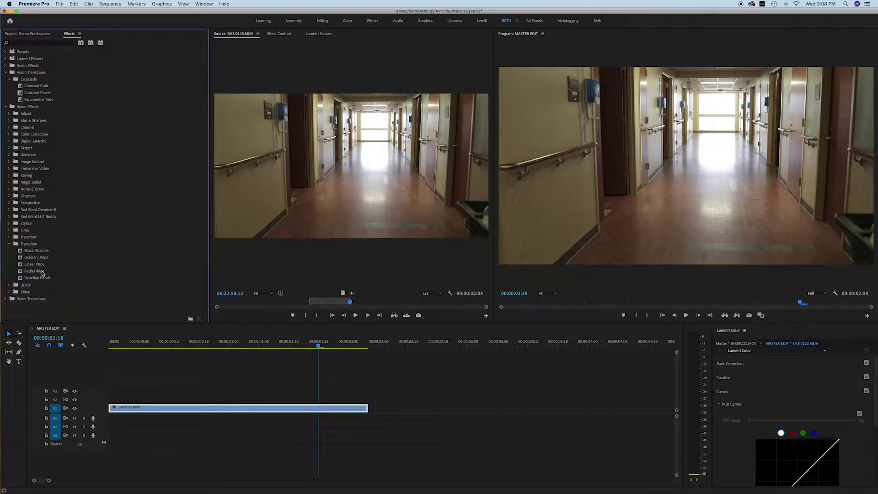
pyautogui.click(9, 243)
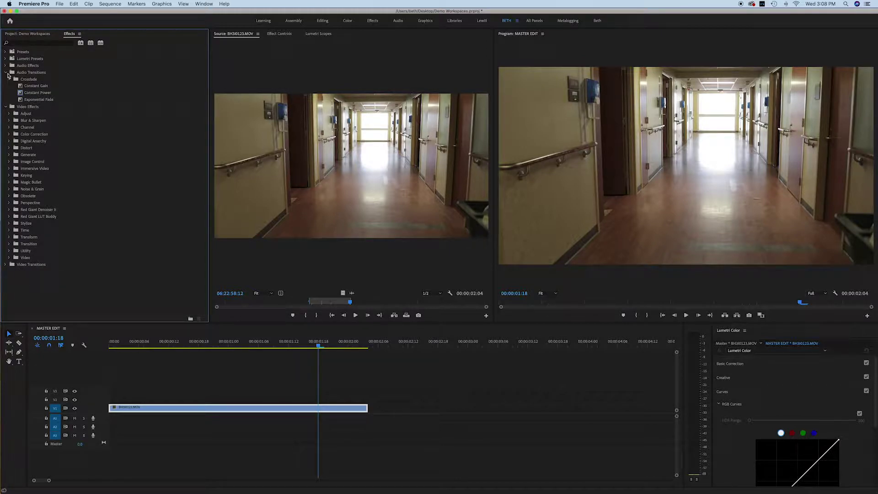
pyautogui.click(6, 72)
pyautogui.click(31, 34)
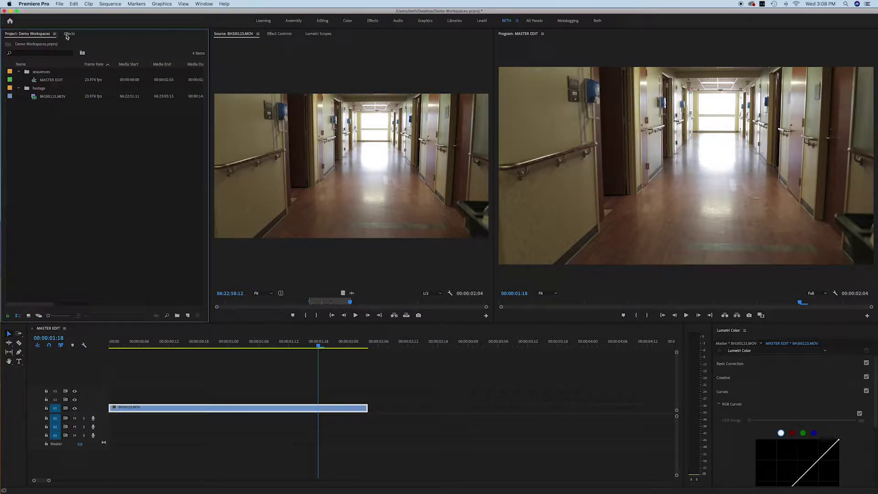
pyautogui.click(306, 104)
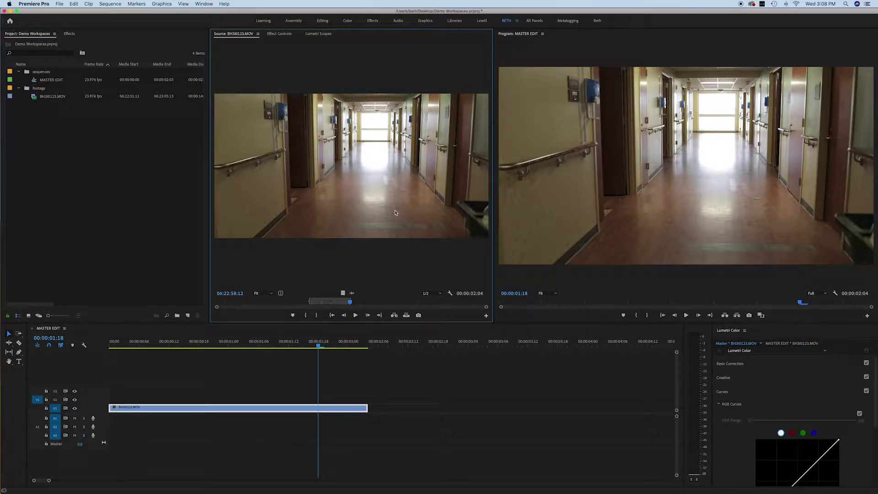
pyautogui.moveTo(343, 293); pyautogui.dragTo(365, 389)
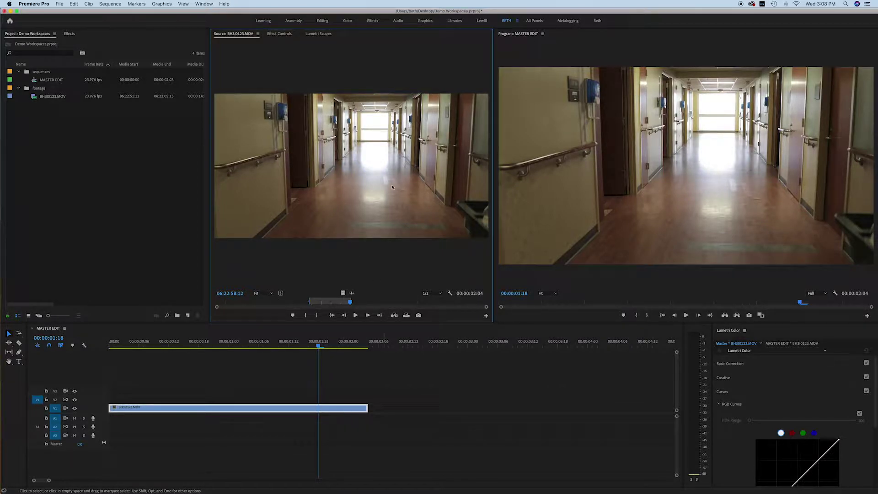
# - Switch to the Lumetri Scopes tab showing waveform, vectorscope and RGB parade
pyautogui.click(315, 35)
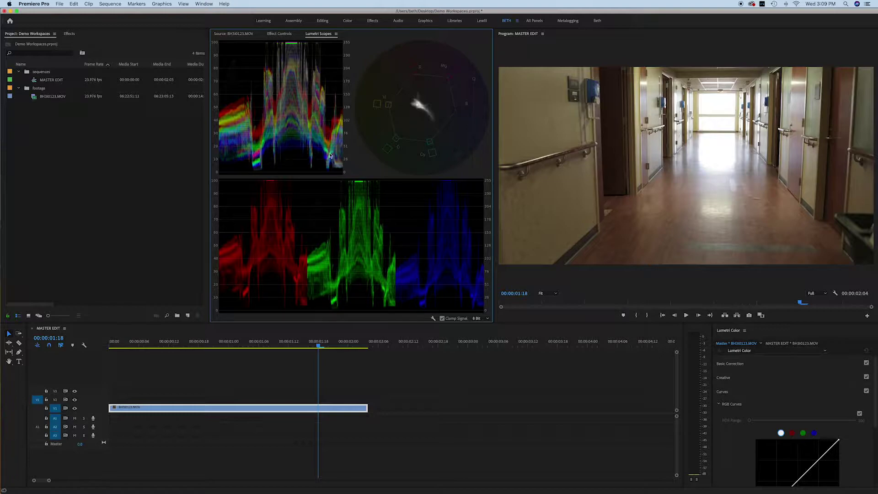
# - Close the Lumetri Scopes panel and reopen it from the Window menu
pyautogui.click(336, 35)
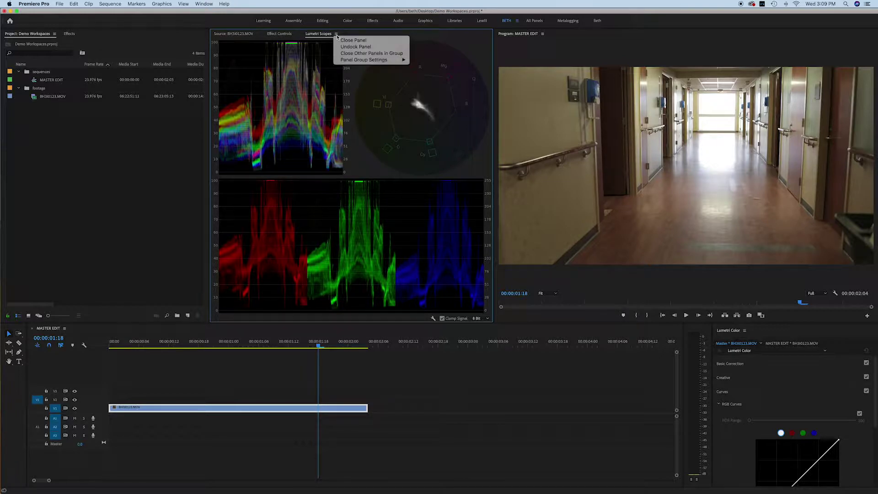
pyautogui.click(353, 40)
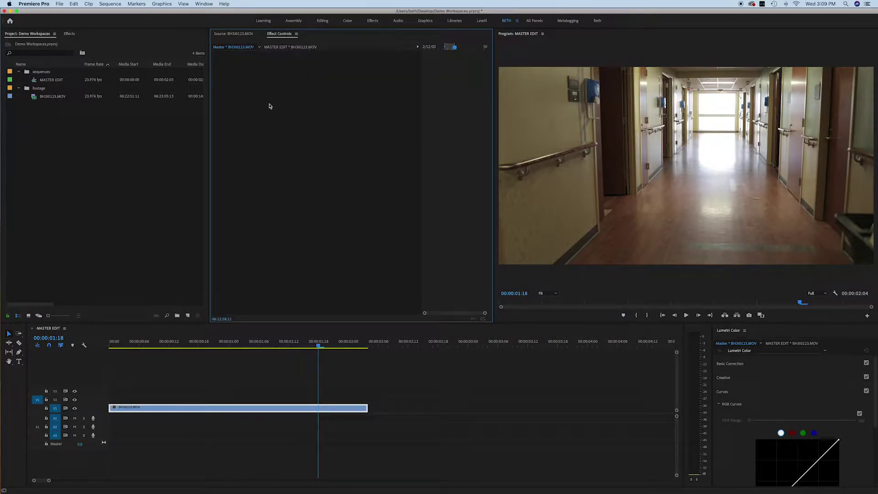
pyautogui.click(204, 4)
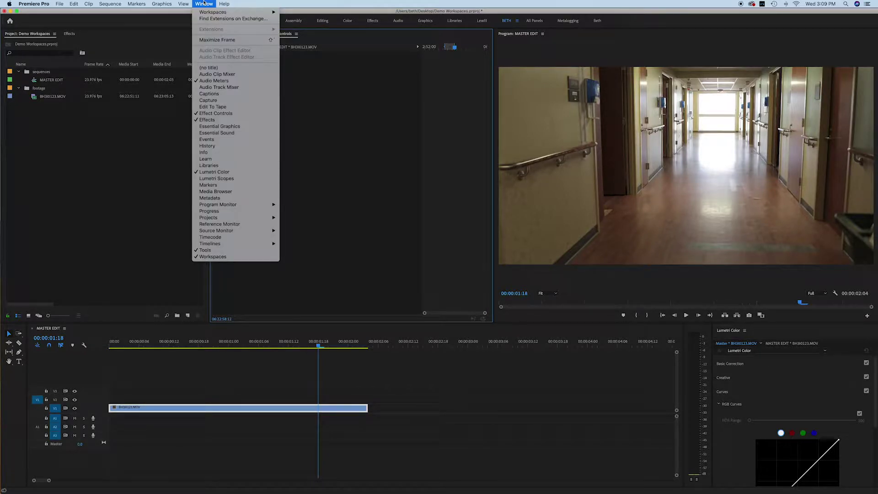
pyautogui.click(228, 179)
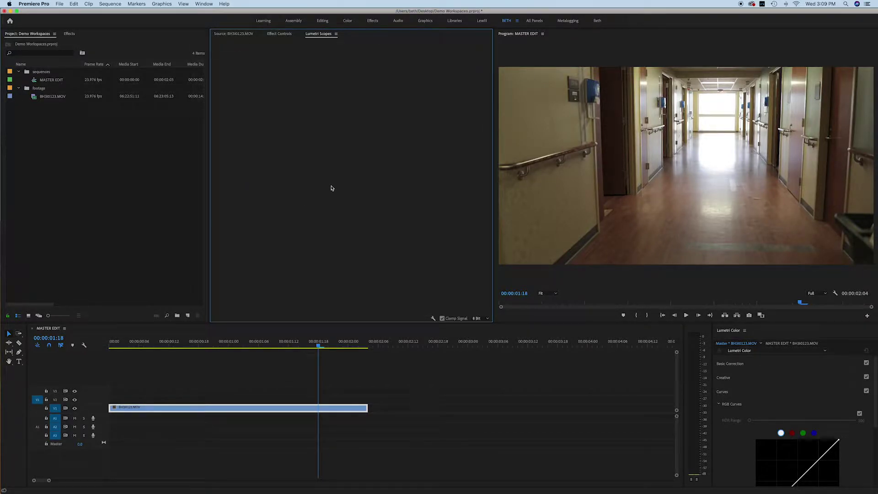
# - Dock Lumetri Scopes back in the Source group, ahead of Effect Controls
pyautogui.moveTo(324, 39); pyautogui.dragTo(562, 34)
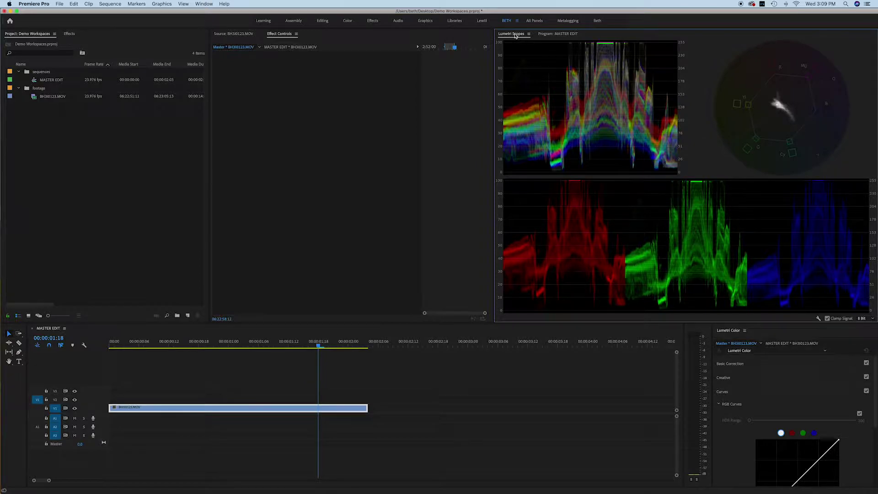
pyautogui.moveTo(515, 36); pyautogui.dragTo(308, 37)
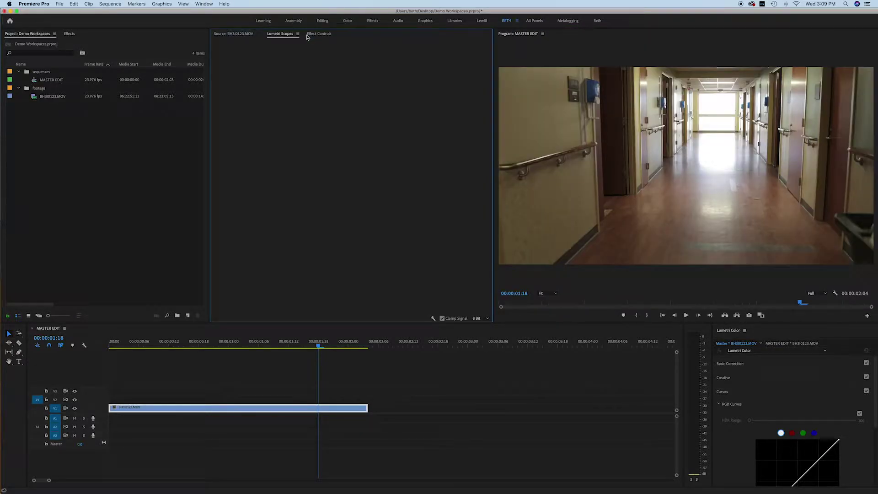
pyautogui.moveTo(519, 36)
pyautogui.mouseDown()
pyautogui.moveTo(457, 43)
pyautogui.moveTo(354, 34)
pyautogui.moveTo(520, 48)
pyautogui.mouseUp()
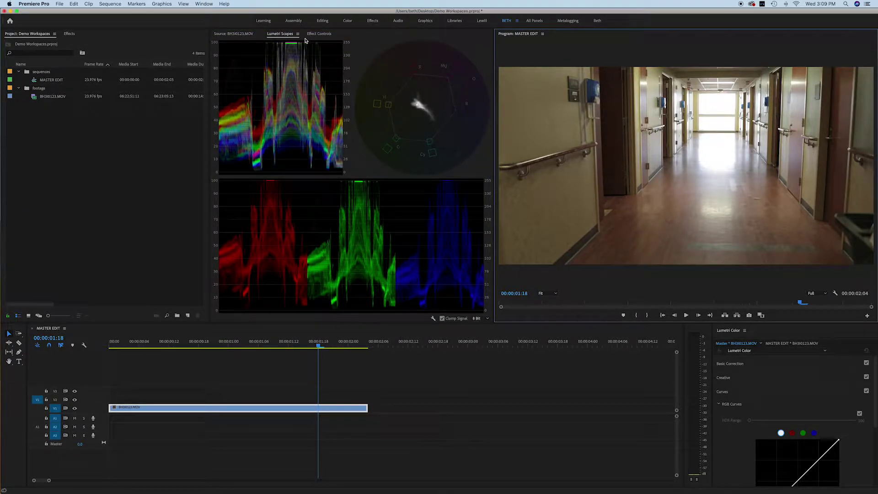
# - Make the timeline taller and widen the tools panel beside it
pyautogui.click(235, 359)
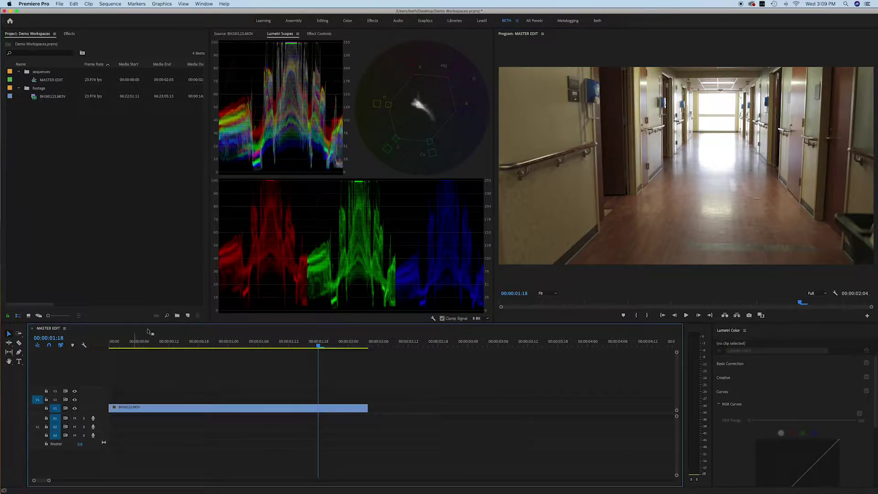
pyautogui.moveTo(193, 323); pyautogui.dragTo(195, 232)
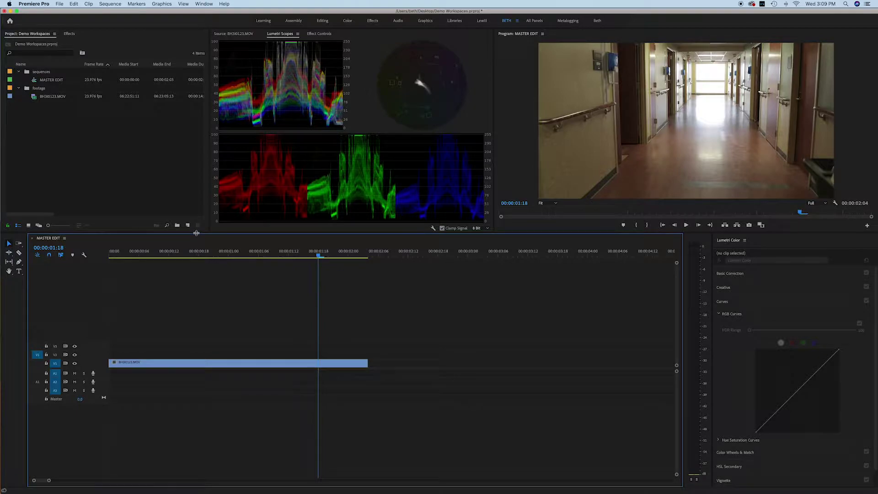
pyautogui.moveTo(28, 293)
pyautogui.mouseDown()
pyautogui.moveTo(47, 293)
pyautogui.moveTo(20, 294)
pyautogui.mouseUp()
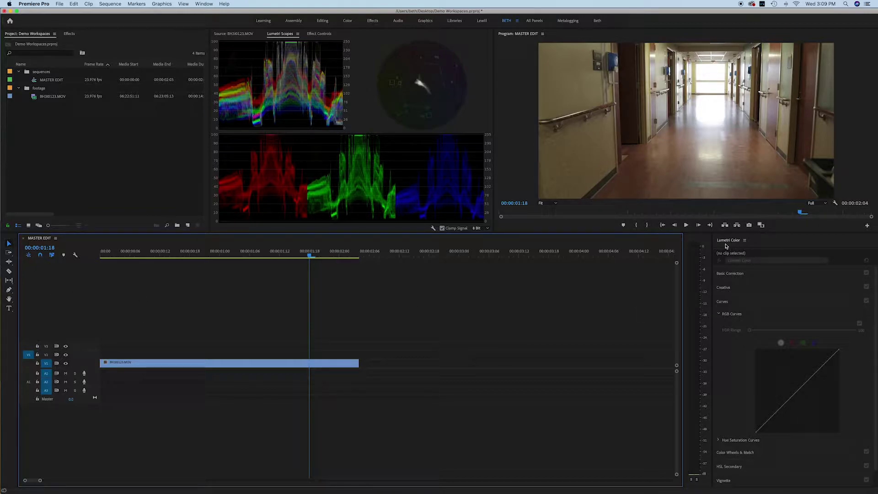
# - Dock Lumetri Color into the Lumetri Scopes group and play the sequence briefly from 00:00:00:21
pyautogui.moveTo(729, 243); pyautogui.dragTo(348, 36)
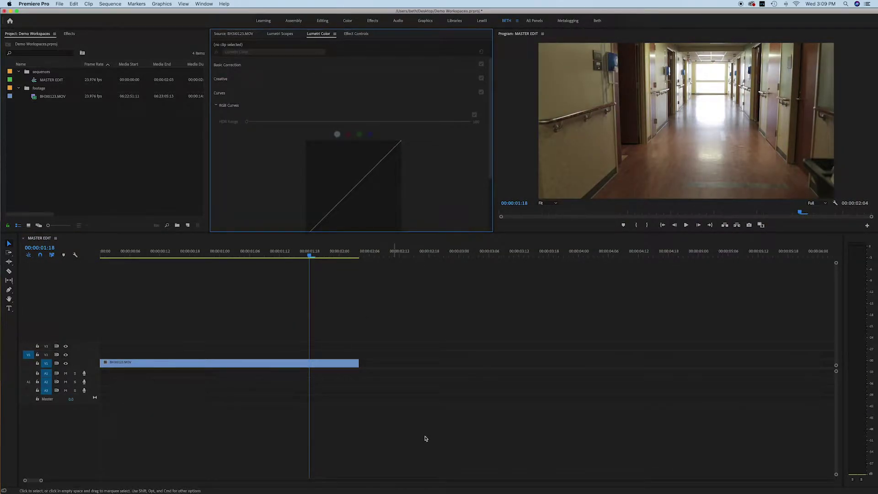
pyautogui.moveTo(455, 232); pyautogui.dragTo(473, 313)
pyautogui.click(204, 338)
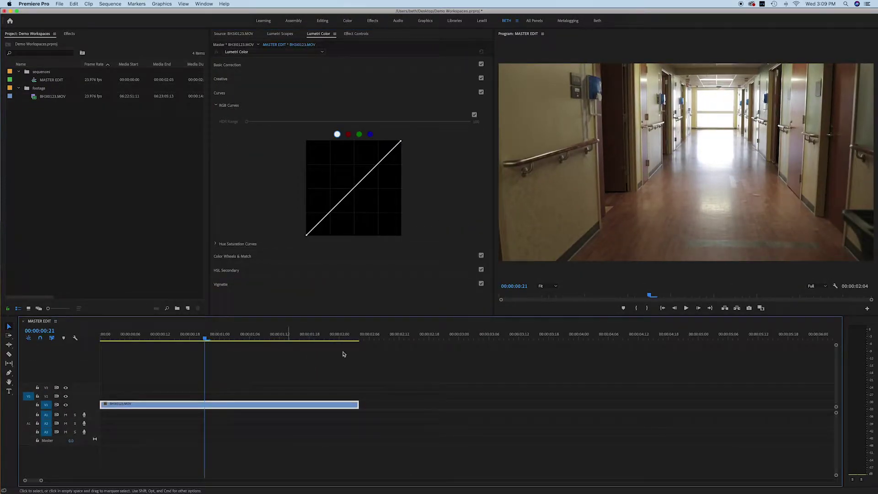
pyautogui.press('space')
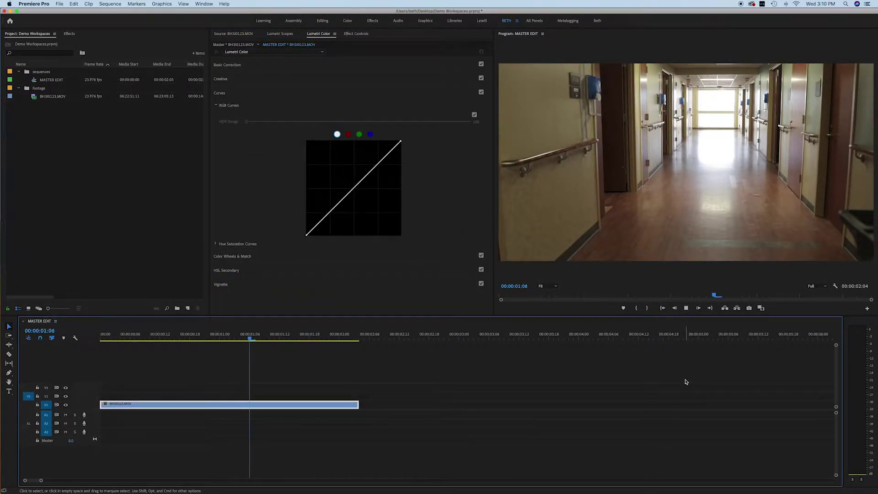
pyautogui.press('space')
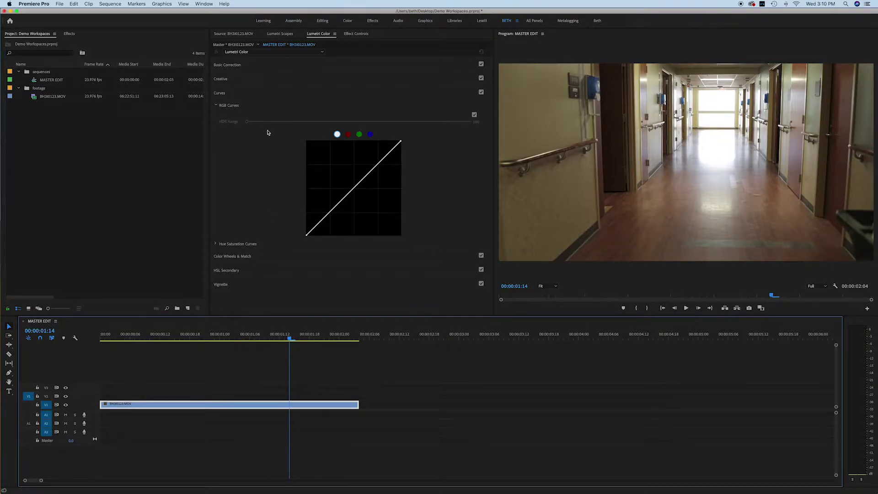
# - Add only the clip's audio to track A1 and play the sequence from the start
pyautogui.click(231, 34)
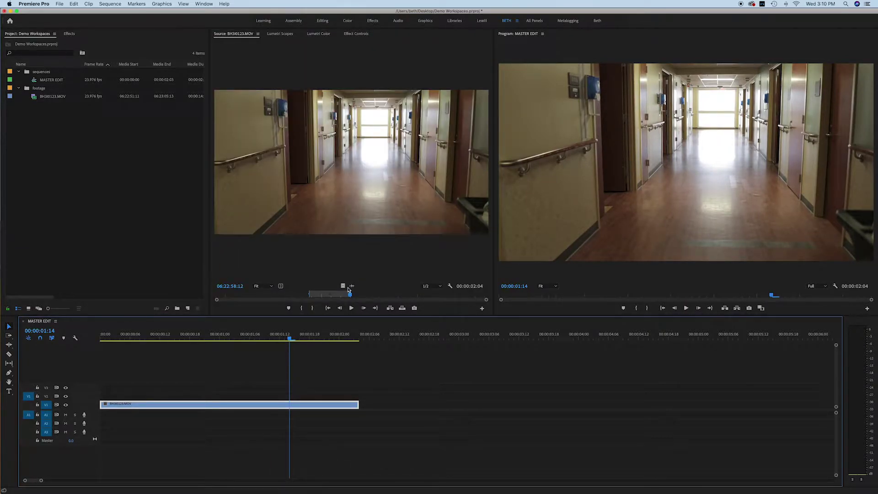
pyautogui.moveTo(351, 286); pyautogui.dragTo(128, 422)
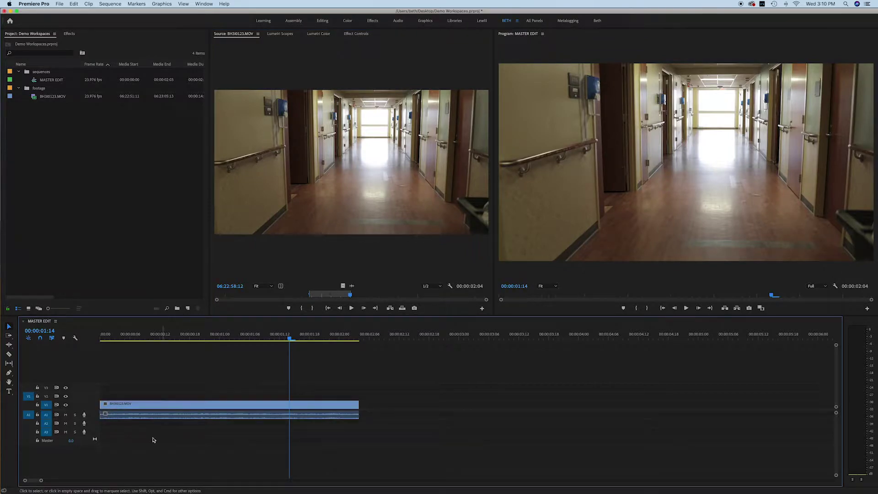
pyautogui.press('Home')
pyautogui.press('space')
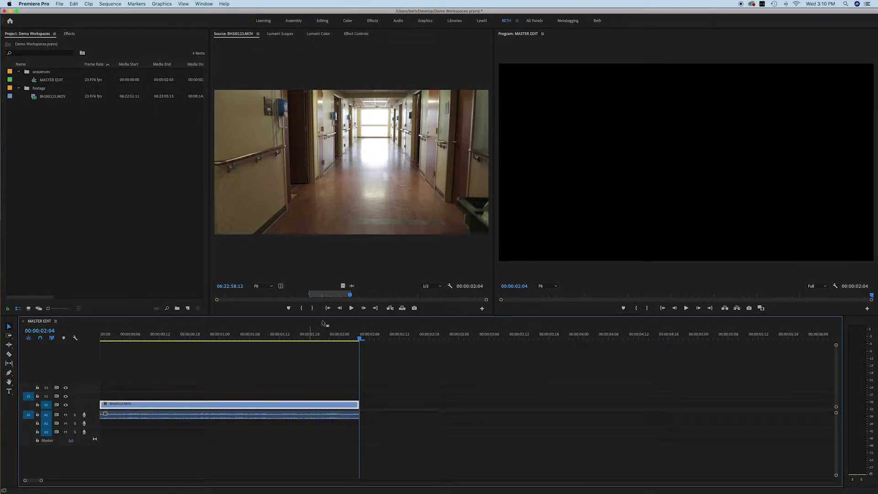
# - Enlarge the Source and Program monitors above a shorter timeline and rebalance their split
pyautogui.moveTo(327, 315); pyautogui.dragTo(277, 375)
pyautogui.press('space')
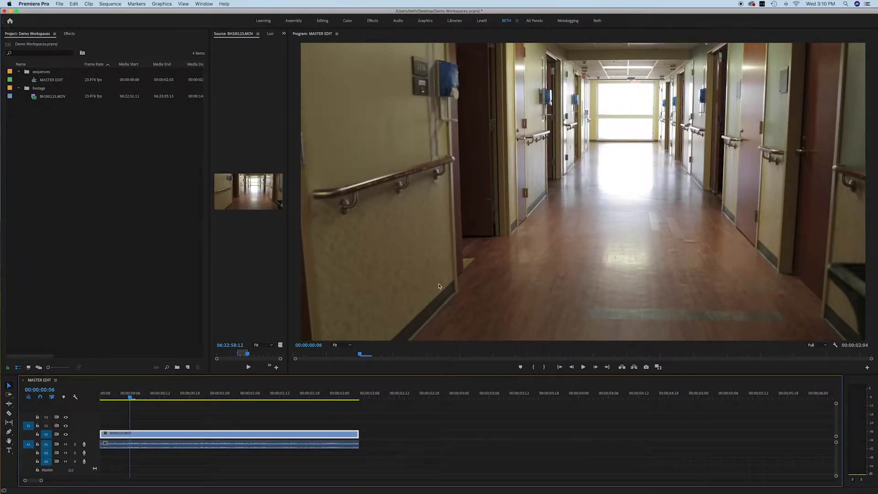
pyautogui.moveTo(289, 373); pyautogui.dragTo(522, 254)
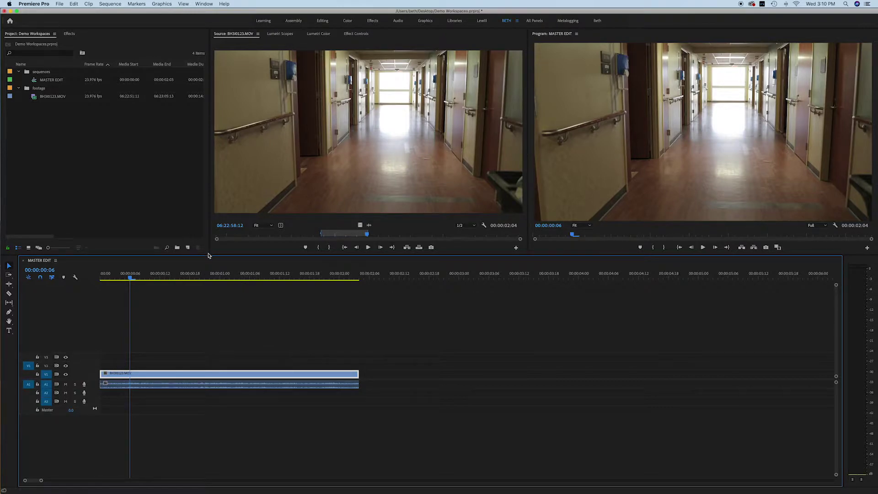
pyautogui.moveTo(208, 256); pyautogui.dragTo(217, 290)
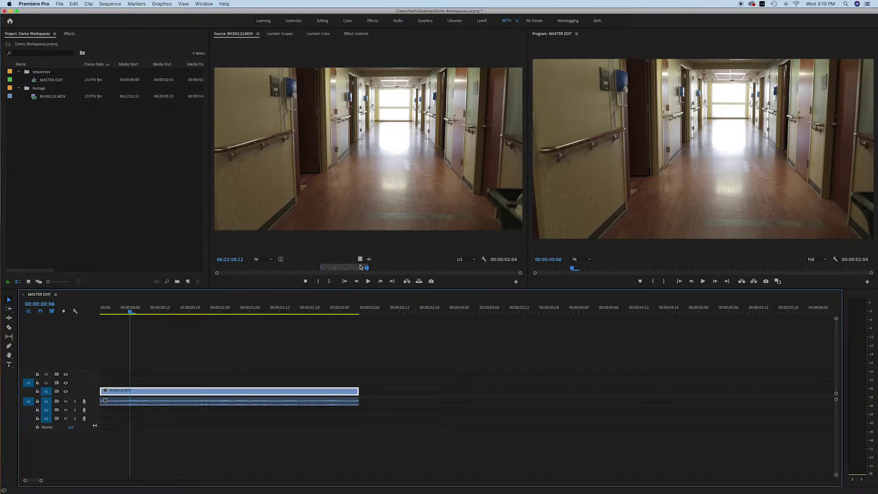
# - Switch to the Color workspace from Window > Workspaces
pyautogui.click(197, 4)
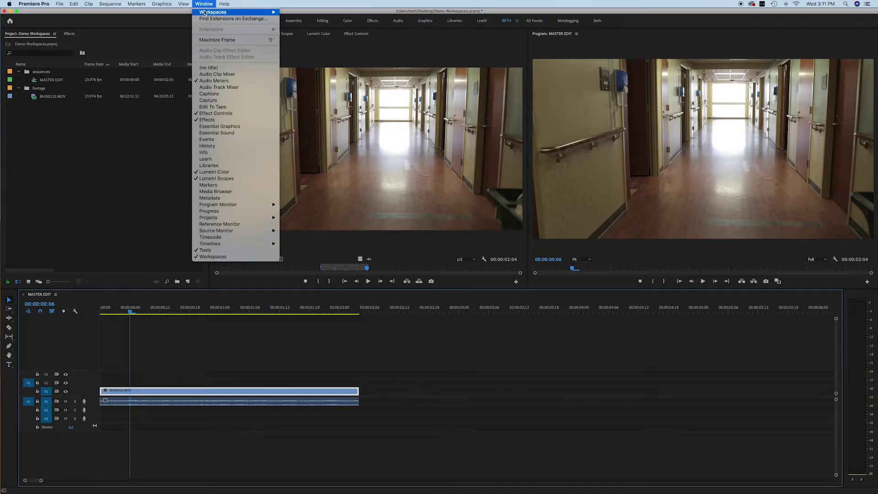
pyautogui.moveTo(238, 12)
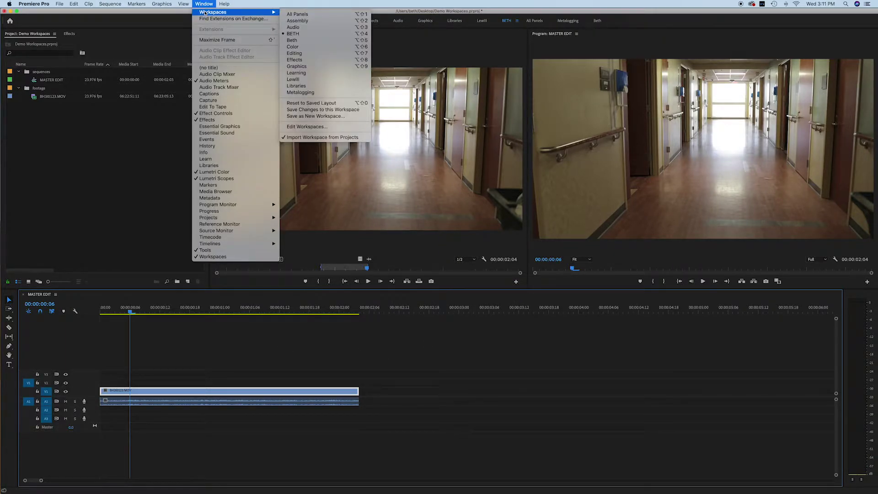
pyautogui.click(314, 47)
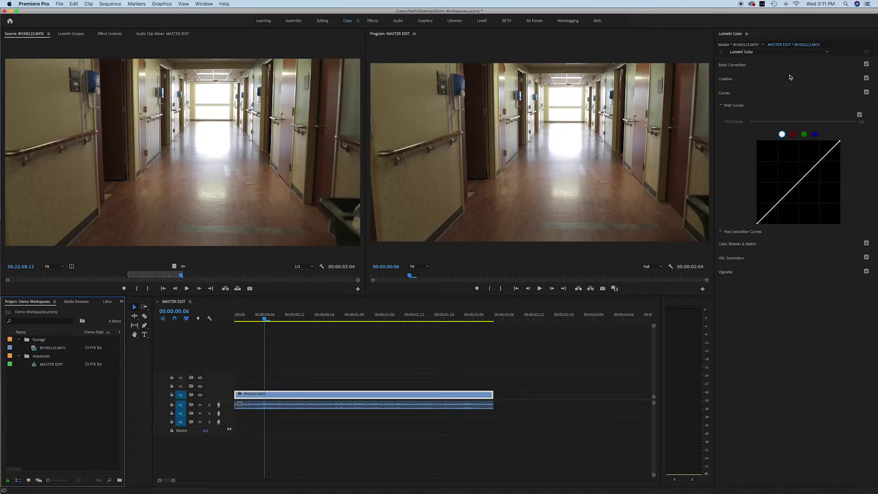
# - Expand and collapse the Lumetri Color Basic Correction, Creative and Curves sections
pyautogui.click(788, 67)
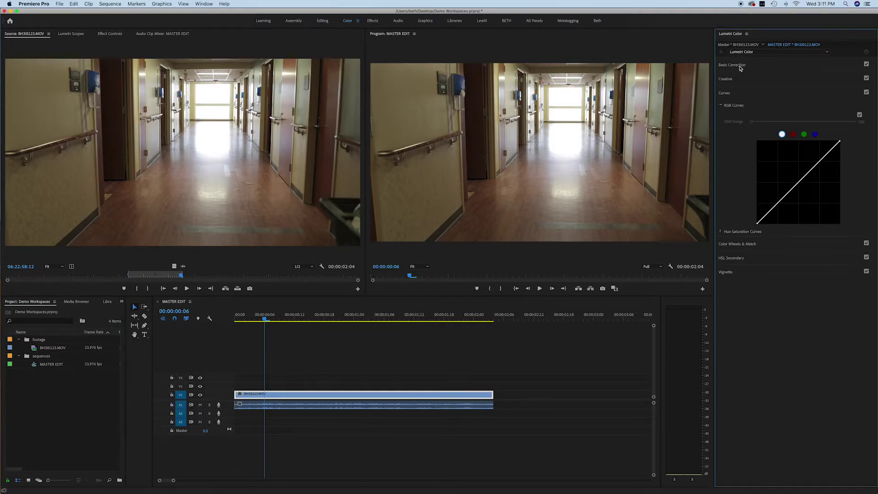
pyautogui.click(736, 67)
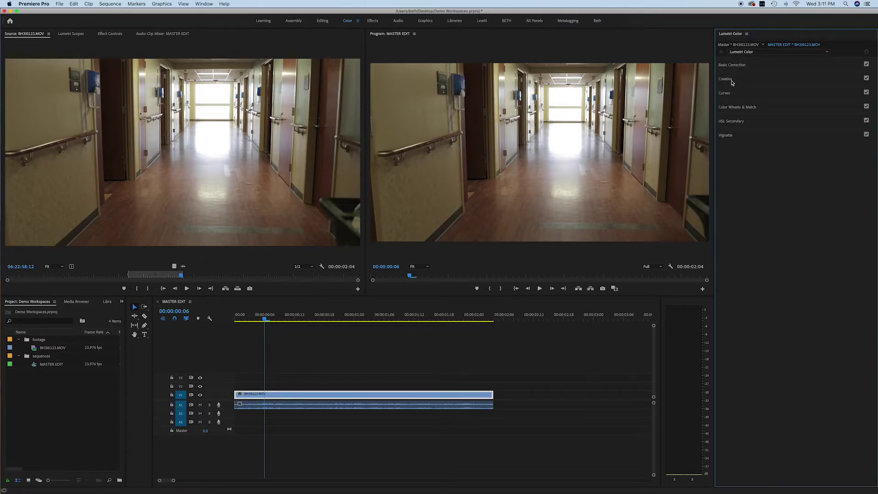
pyautogui.click(732, 80)
pyautogui.click(732, 80)
pyautogui.click(729, 96)
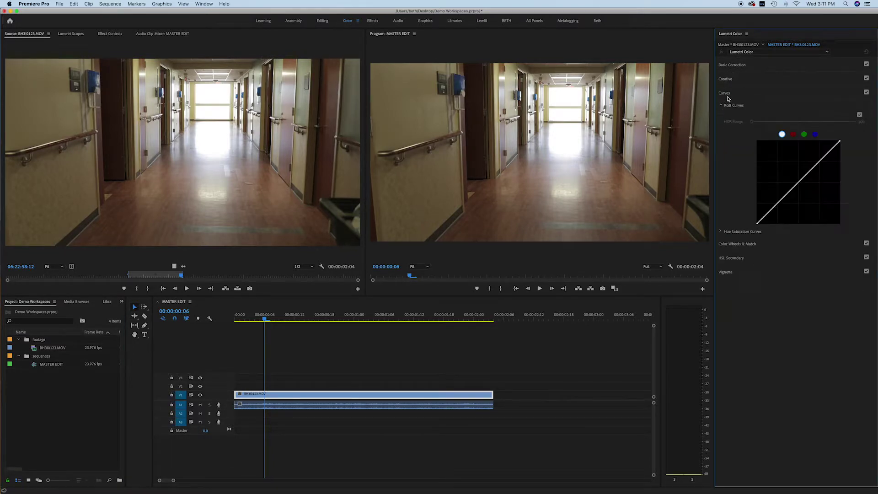
pyautogui.click(729, 97)
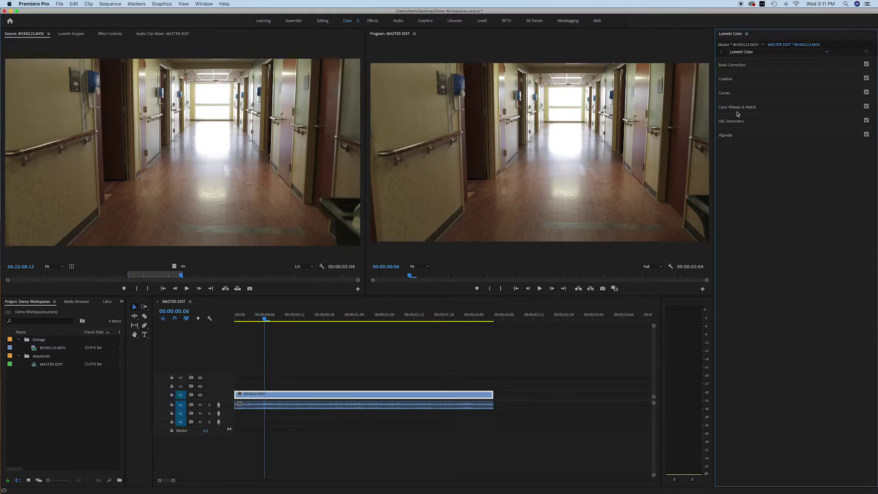
# - Switch to the Editing workspace and stretch the MASTER EDIT timeline to the right edge
pyautogui.click(204, 4)
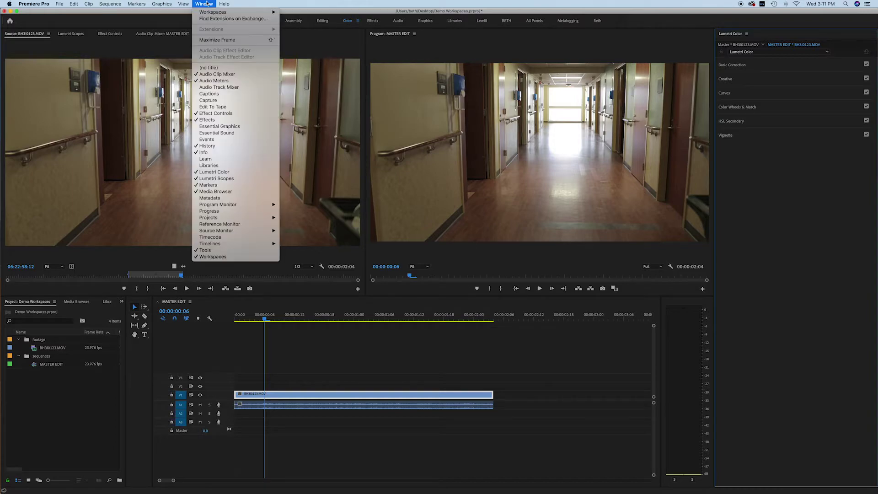
pyautogui.moveTo(229, 11)
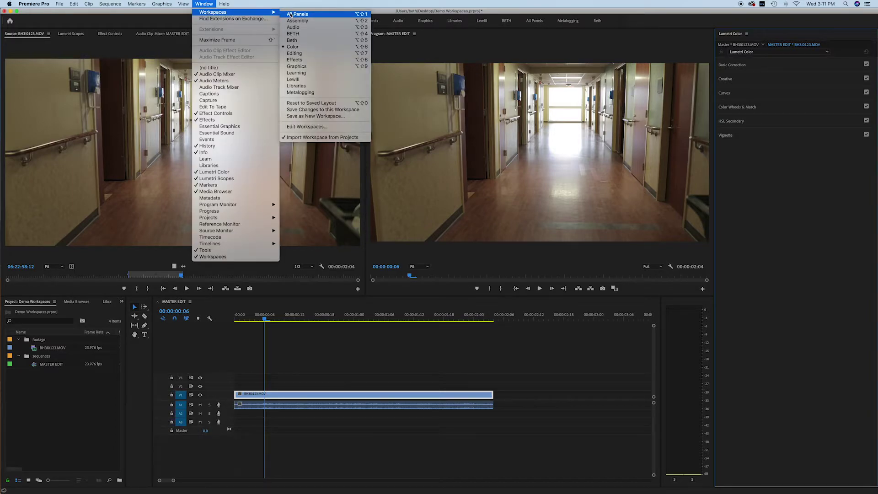
pyautogui.click(314, 54)
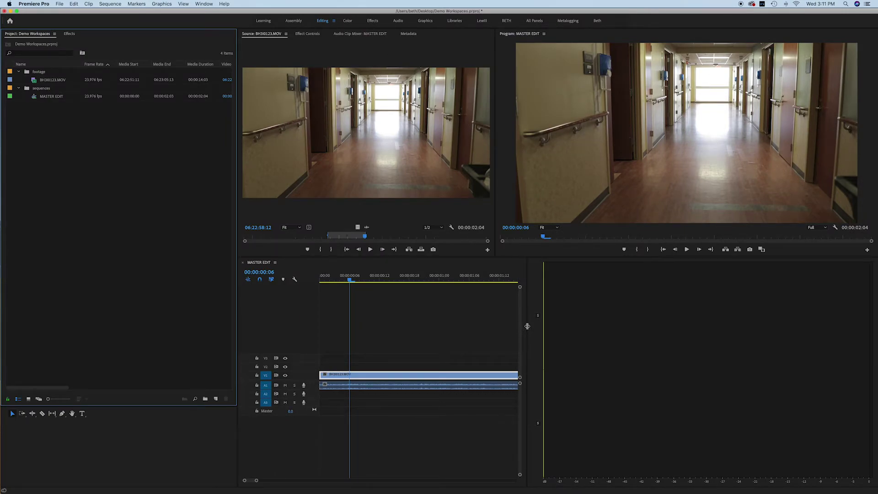
pyautogui.moveTo(527, 326); pyautogui.dragTo(852, 320)
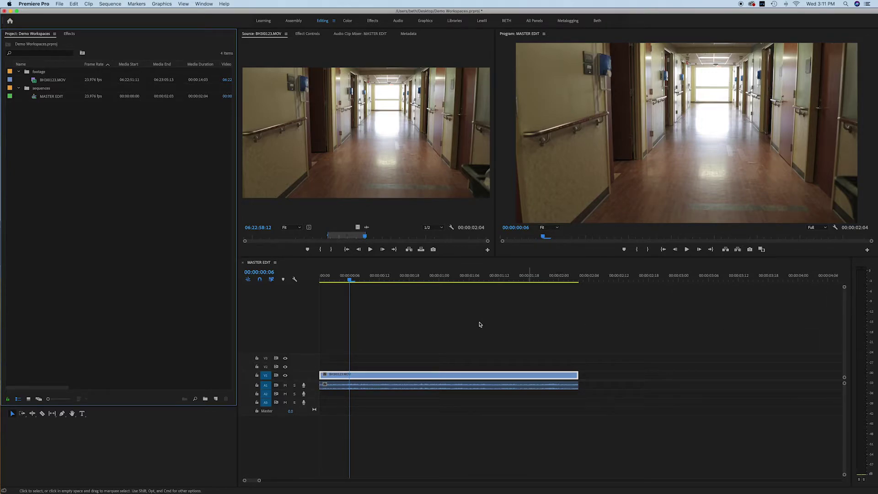
# - Switch back to the Beth workspace from Window > Workspaces
pyautogui.click(206, 4)
pyautogui.moveTo(256, 12)
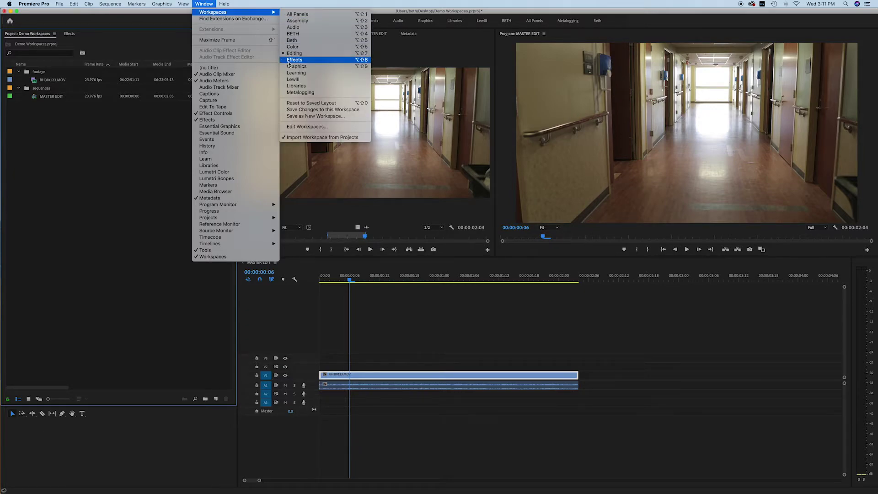
pyautogui.click(295, 40)
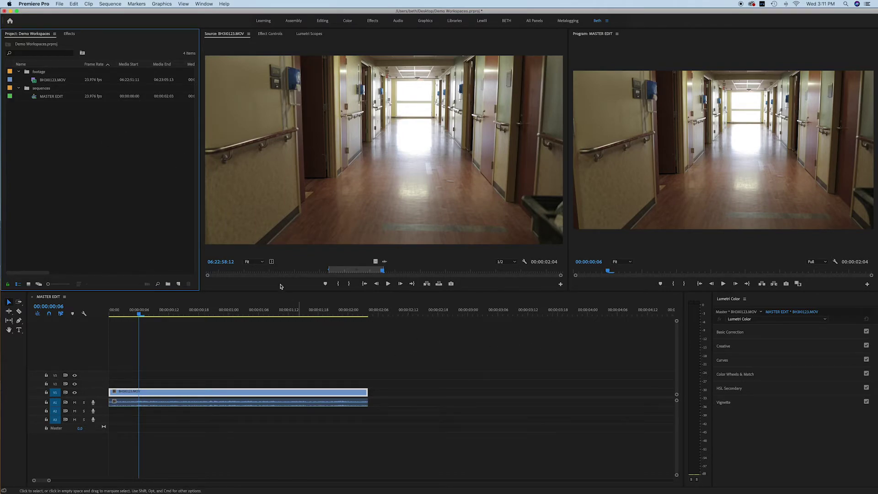
# - Open Save as New Workspace, cancel it, then close the workspace list without choosing
pyautogui.click(203, 4)
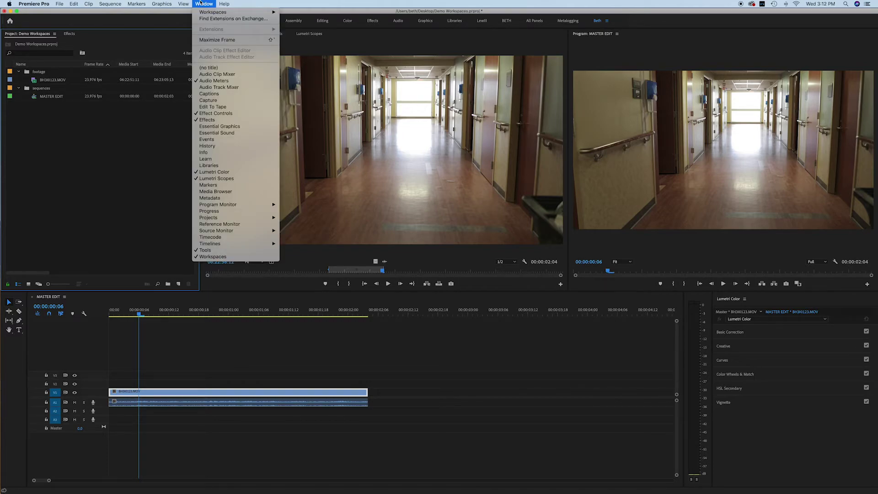
pyautogui.moveTo(213, 12)
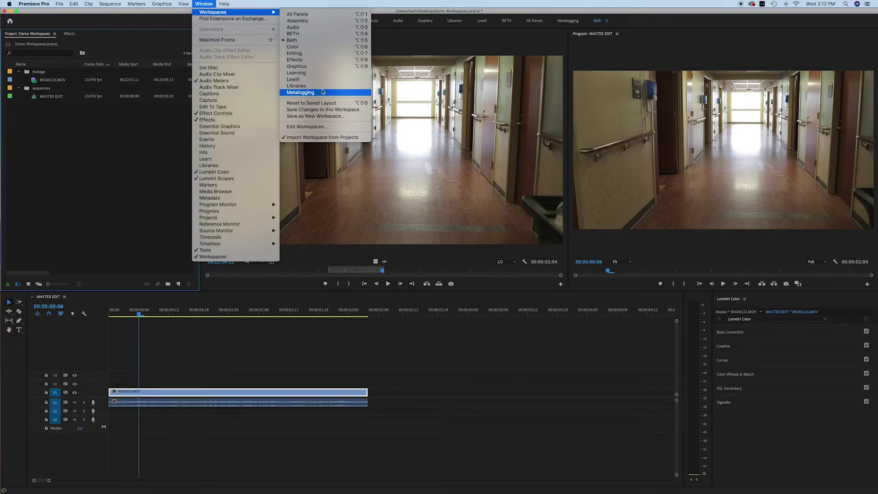
pyautogui.click(314, 118)
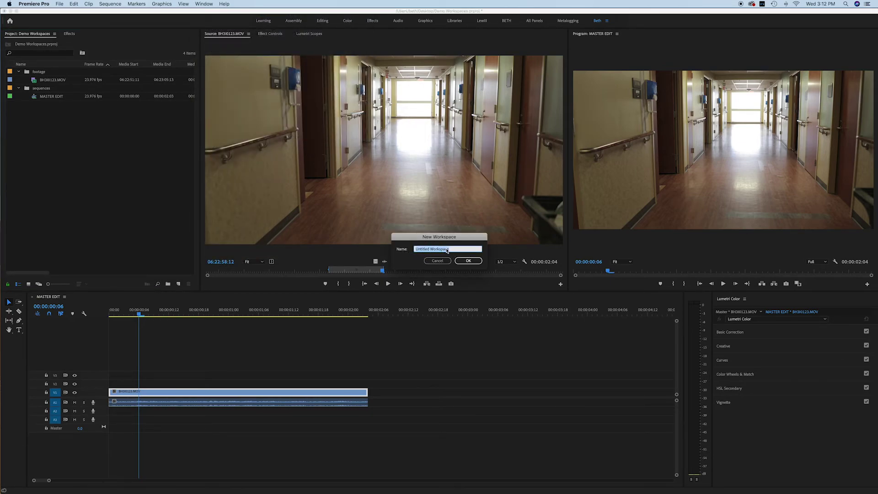
pyautogui.click(437, 261)
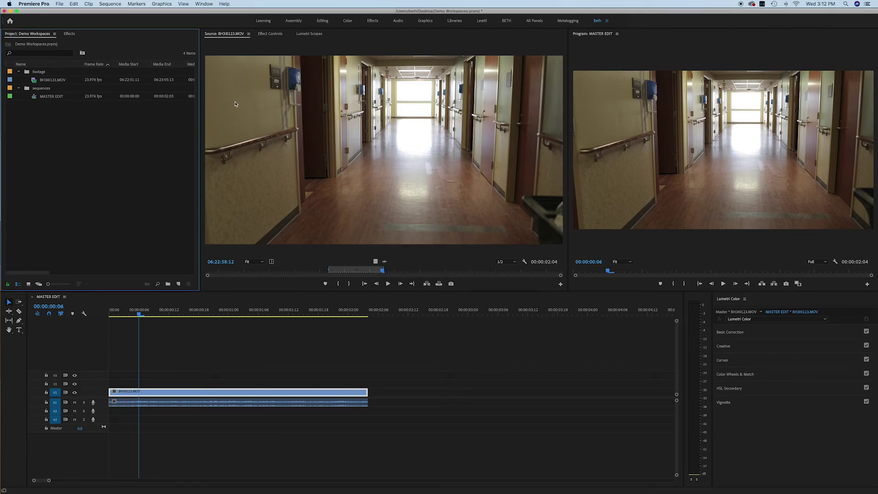
pyautogui.click(201, 4)
pyautogui.moveTo(206, 12)
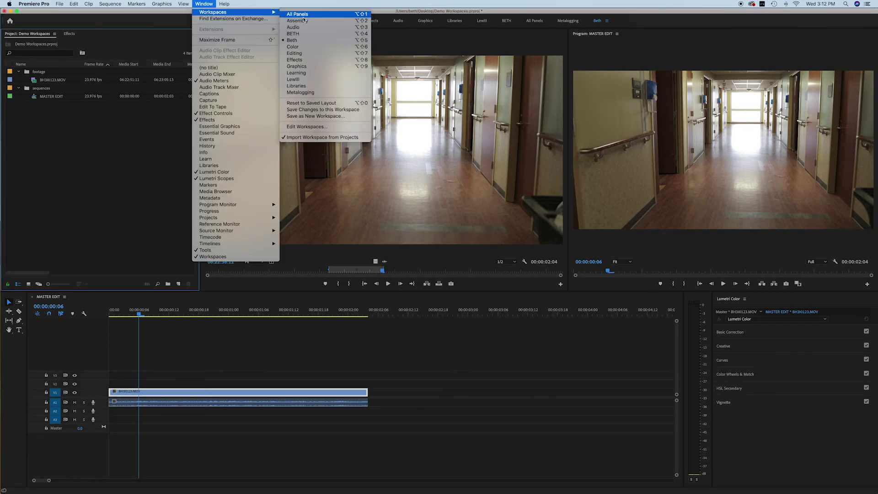
pyautogui.click(203, 4)
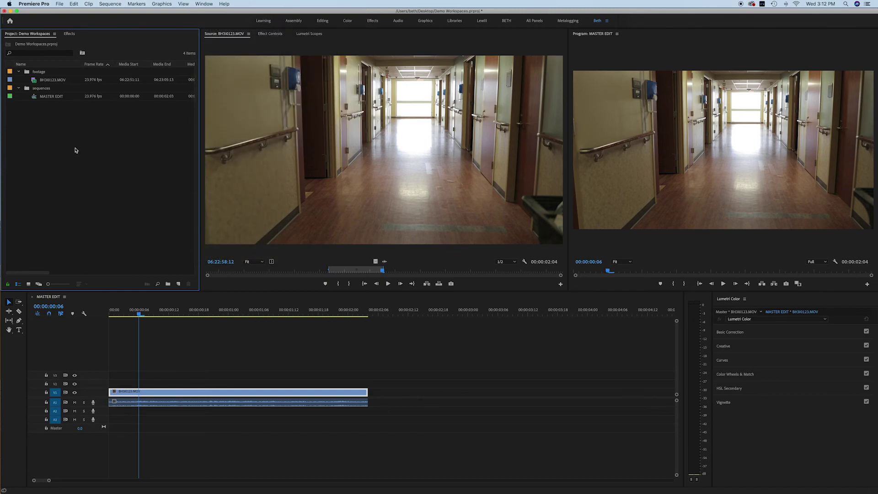